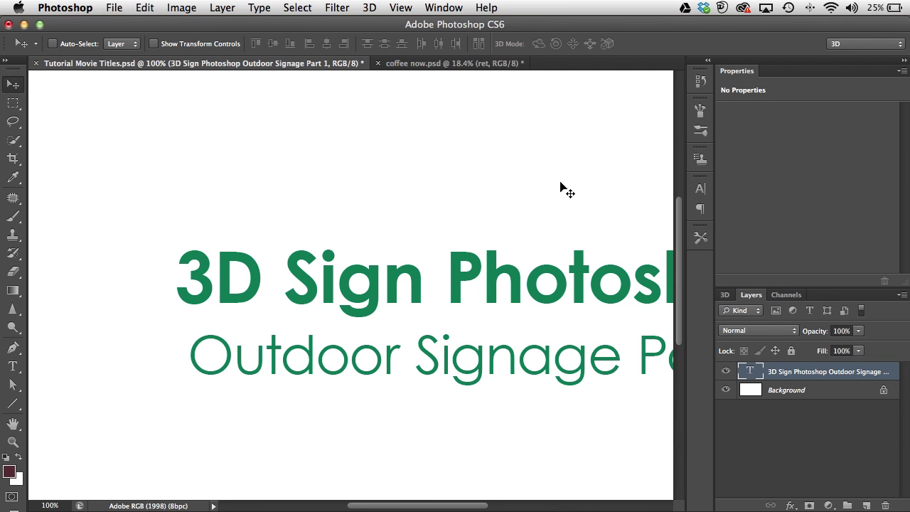
# Switch to the coffee now.psd document in Photoshop and compare the original sign photo with the retouched ret layer.
pyautogui.click(460, 68)
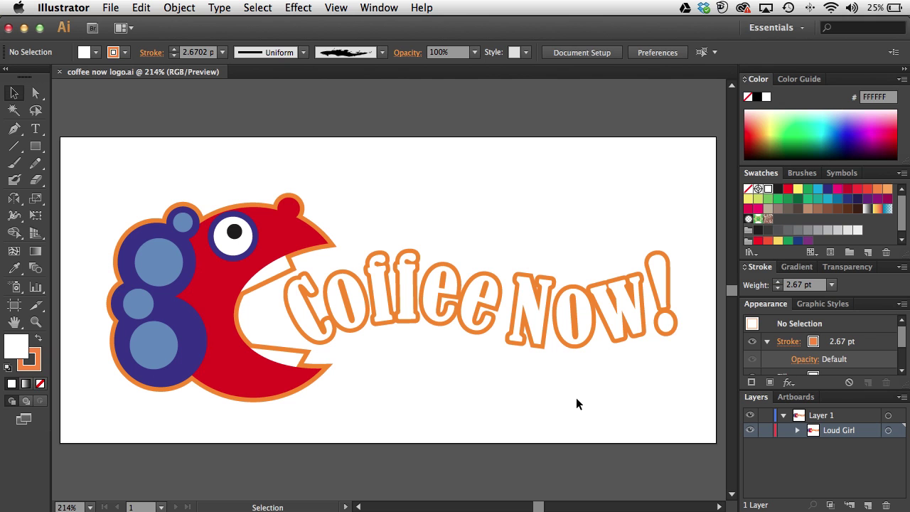
pyautogui.press('super+Tab')
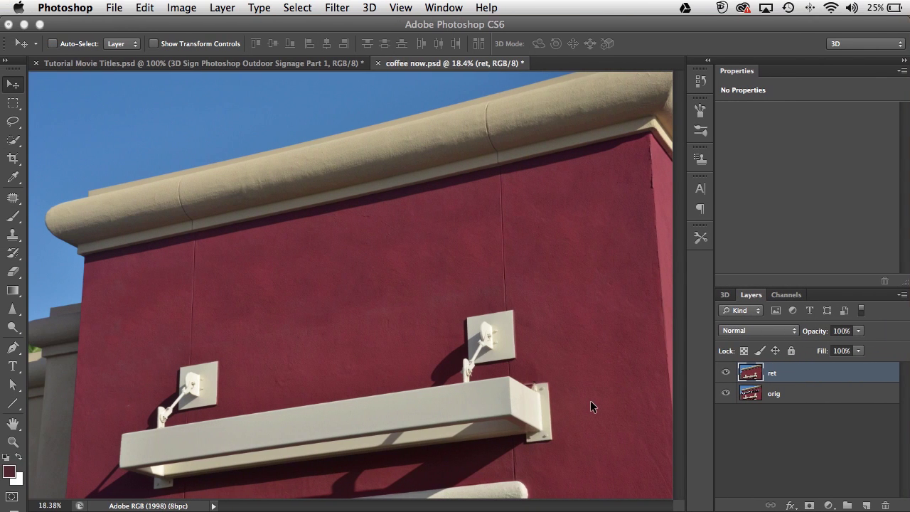
pyautogui.click(725, 372)
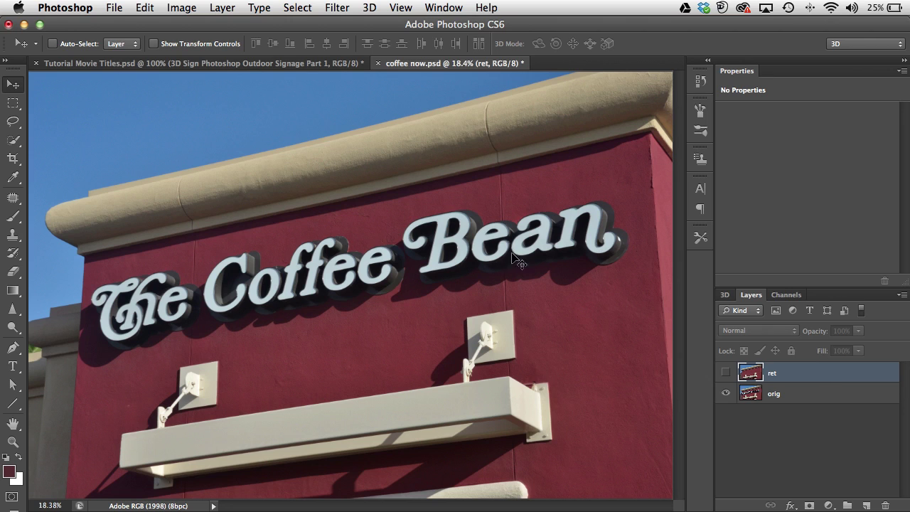
pyautogui.click(726, 374)
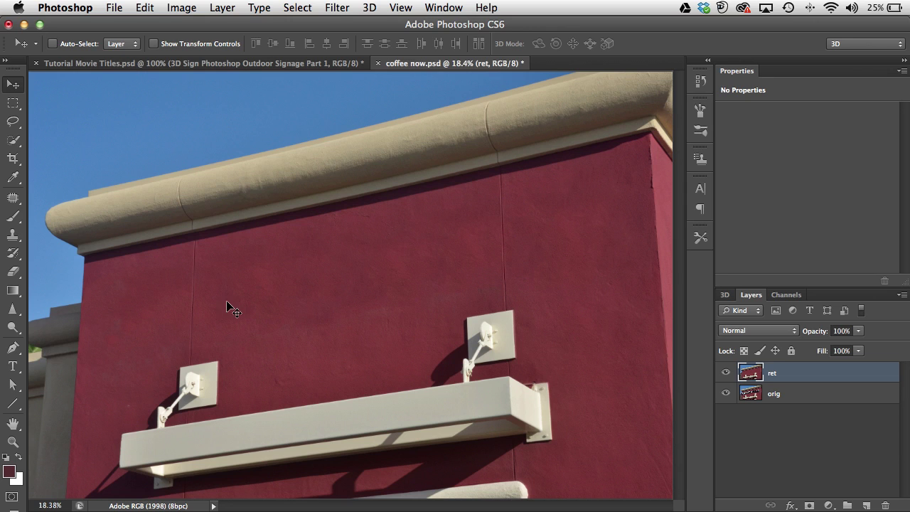
# Place coffee now logo.ai into the building photo as a full page cropped to the Crop Box.
pyautogui.click(115, 9)
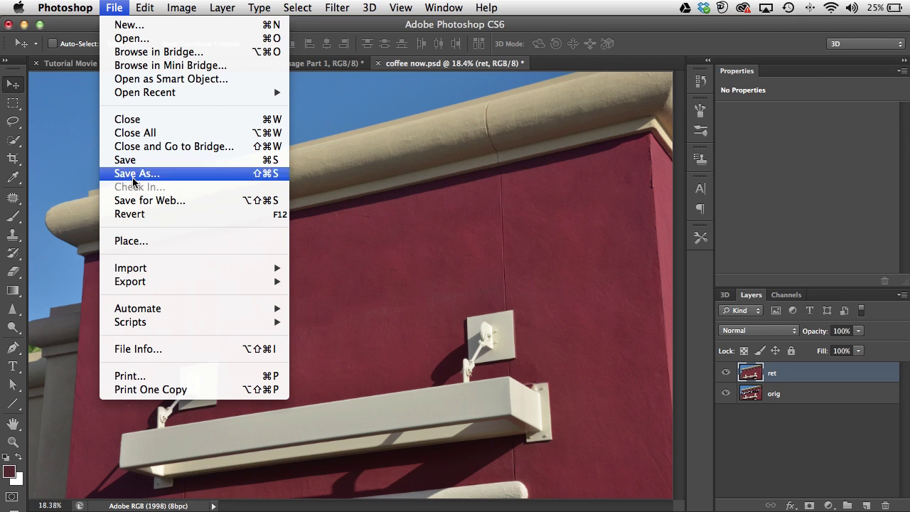
pyautogui.click(140, 243)
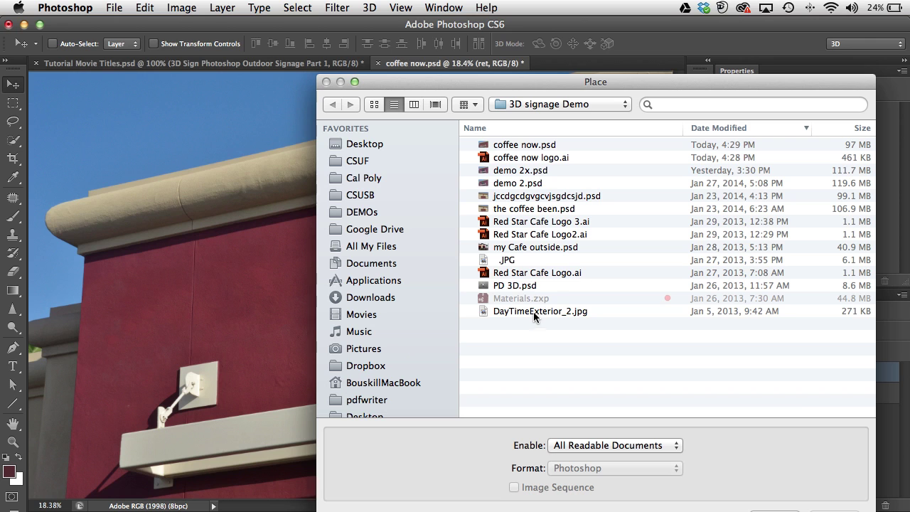
pyautogui.click(510, 155)
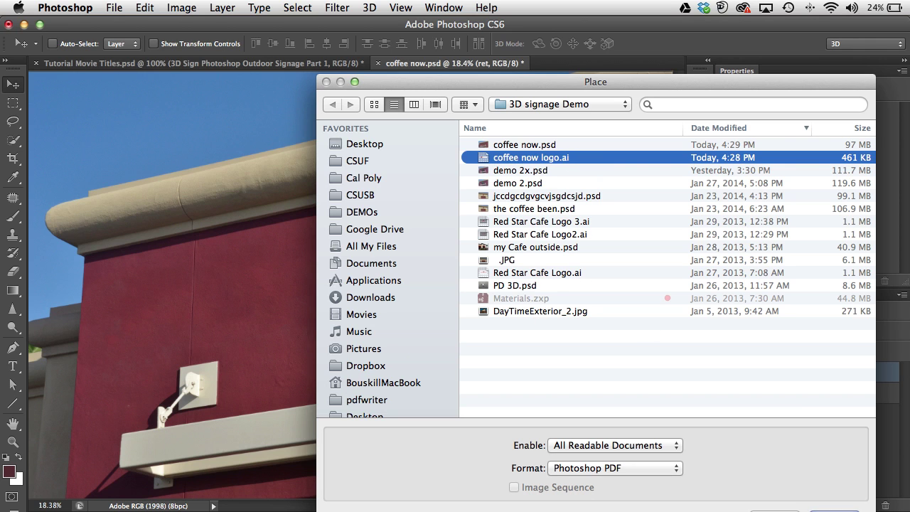
pyautogui.press('Return')
pyautogui.moveTo(557, 192); pyautogui.dragTo(516, 174)
pyautogui.click(690, 214)
pyautogui.click(688, 214)
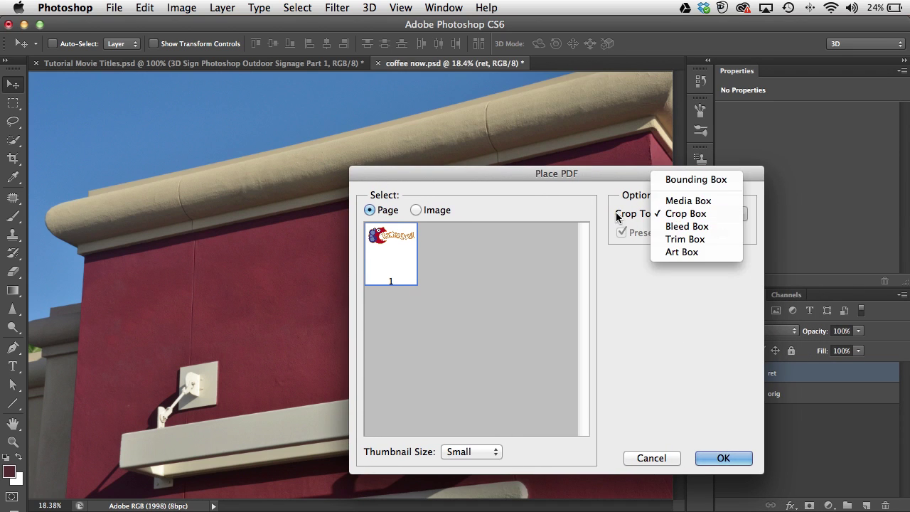
pyautogui.click(729, 460)
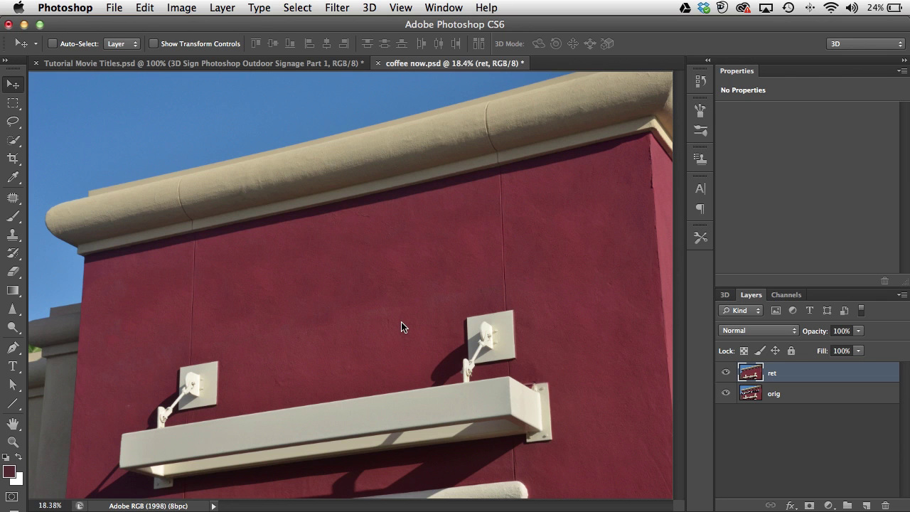
# Position the placed logo at about 151% scale on the blank wall above the awning lights and commit the placement.
pyautogui.moveTo(446, 335); pyautogui.dragTo(583, 407)
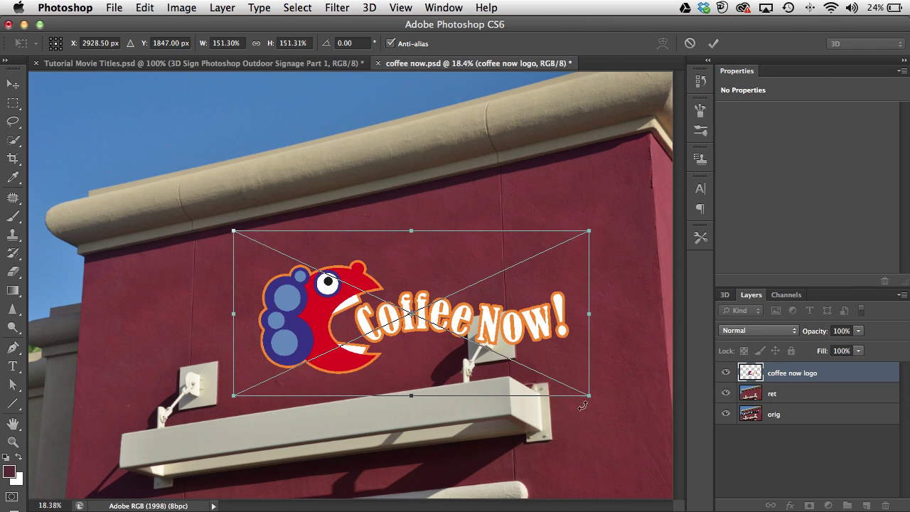
pyautogui.moveTo(455, 337); pyautogui.dragTo(380, 300)
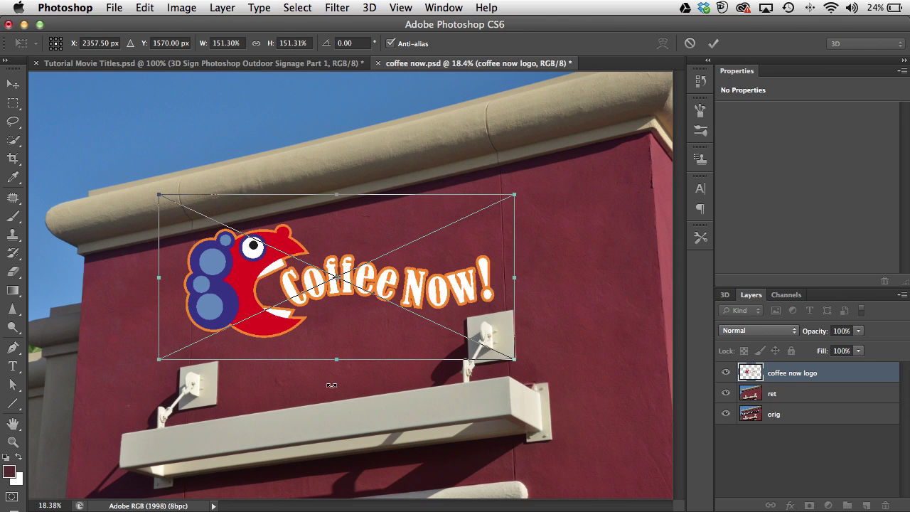
pyautogui.press('Return')
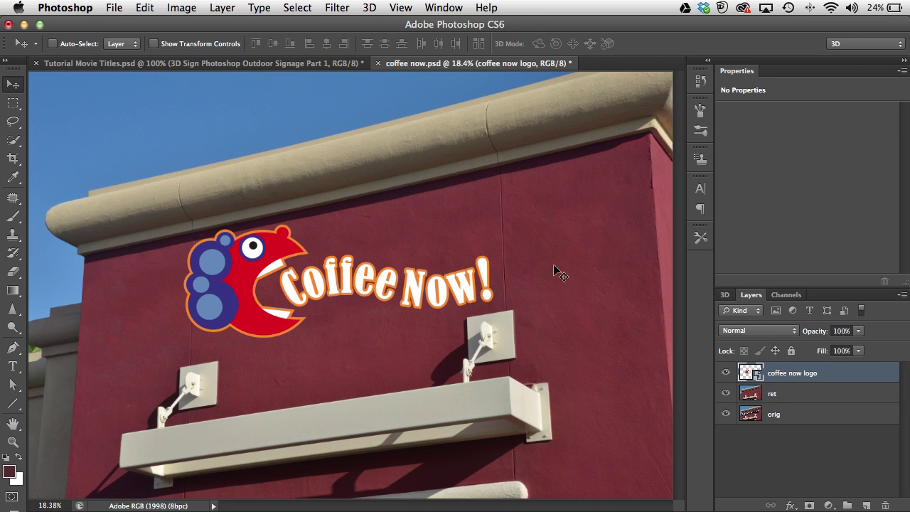
# Create a new 3D extrusion from the coffee now logo layer and collapse its list of materials and constraints.
pyautogui.click(369, 8)
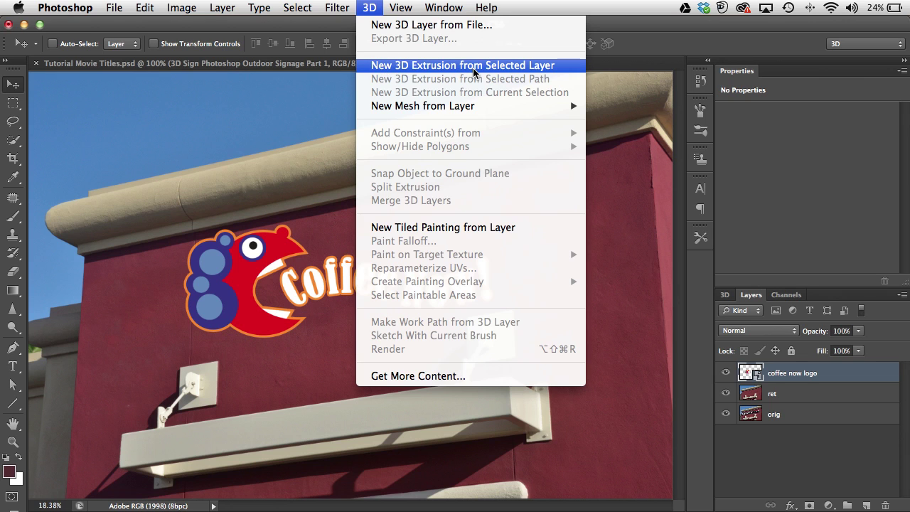
pyautogui.click(553, 68)
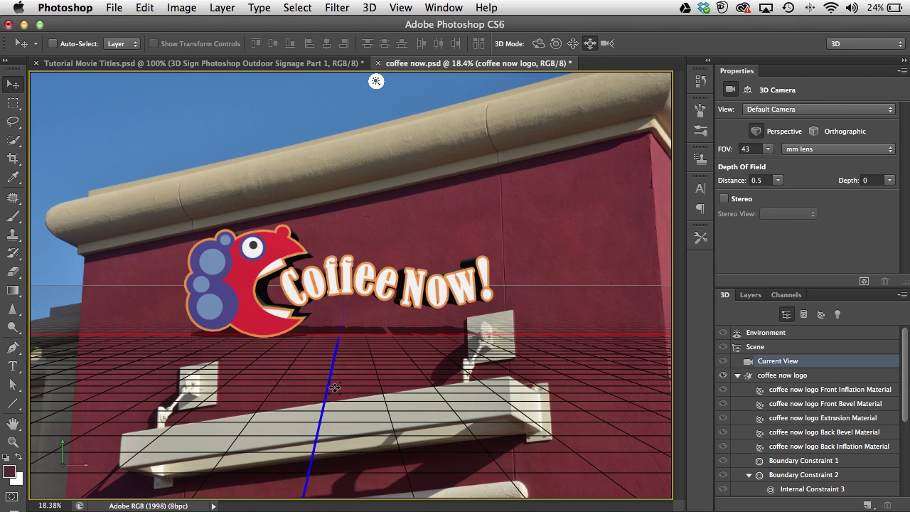
pyautogui.click(738, 374)
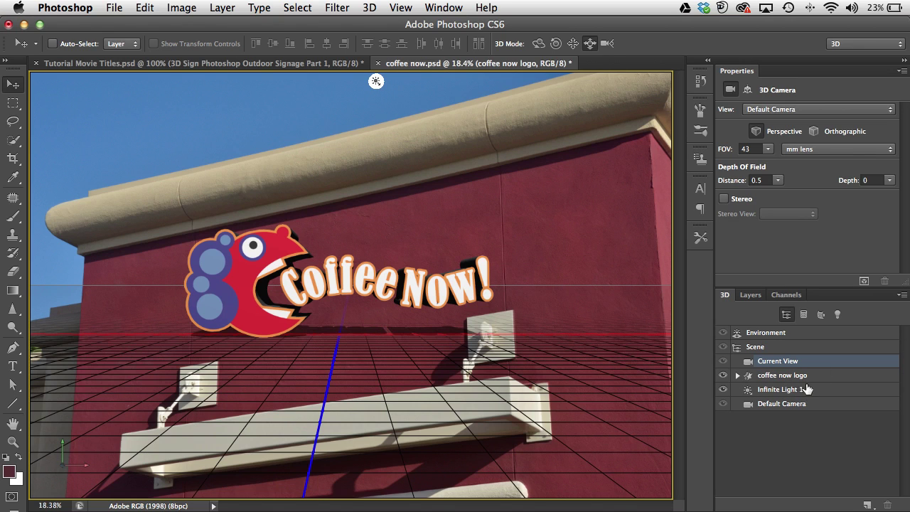
# Set the X rotation of the coffee now logo mesh to 90°.
pyautogui.click(782, 377)
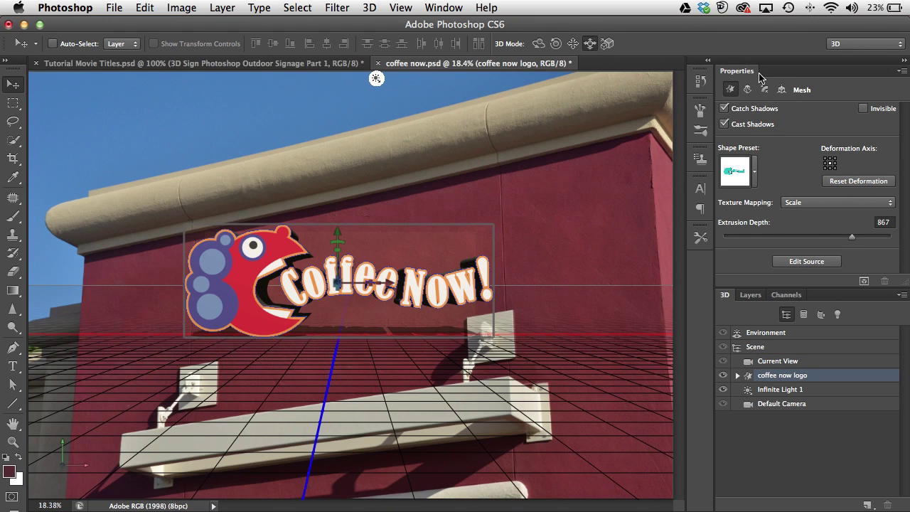
pyautogui.click(852, 44)
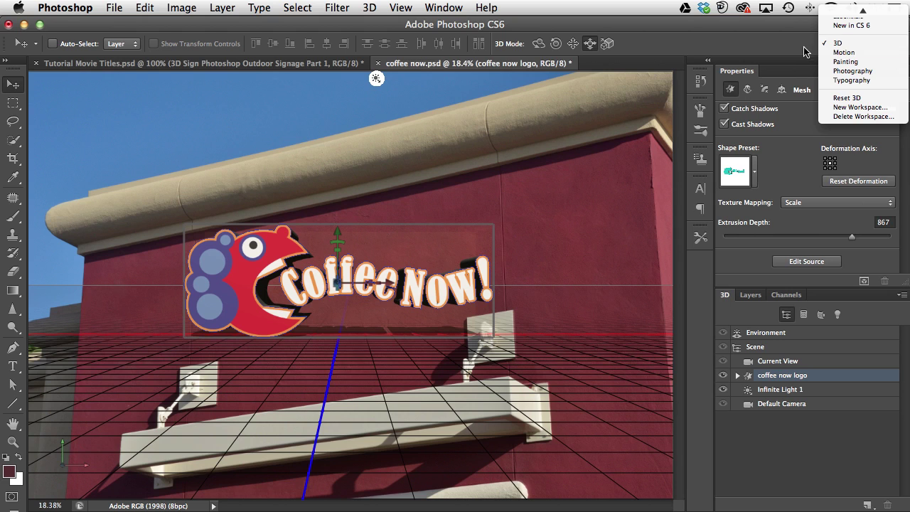
pyautogui.click(753, 45)
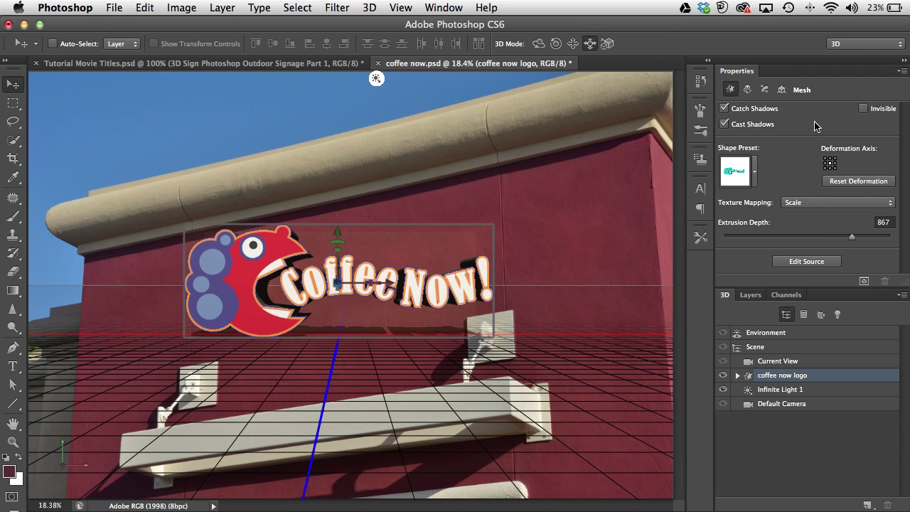
pyautogui.click(780, 90)
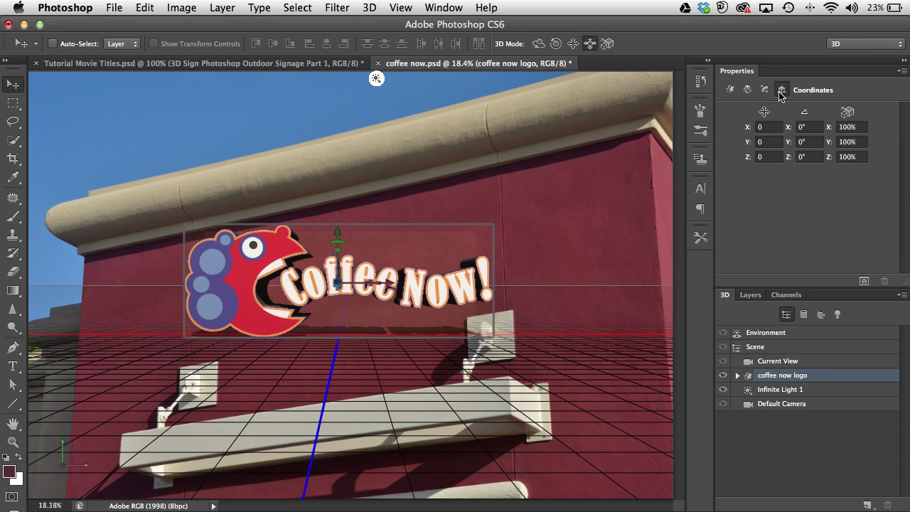
pyautogui.click(797, 127)
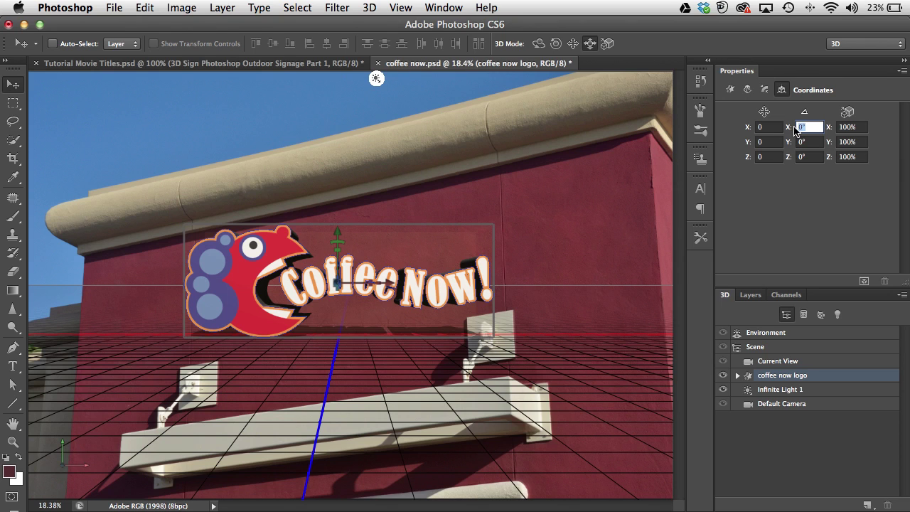
pyautogui.write('90')
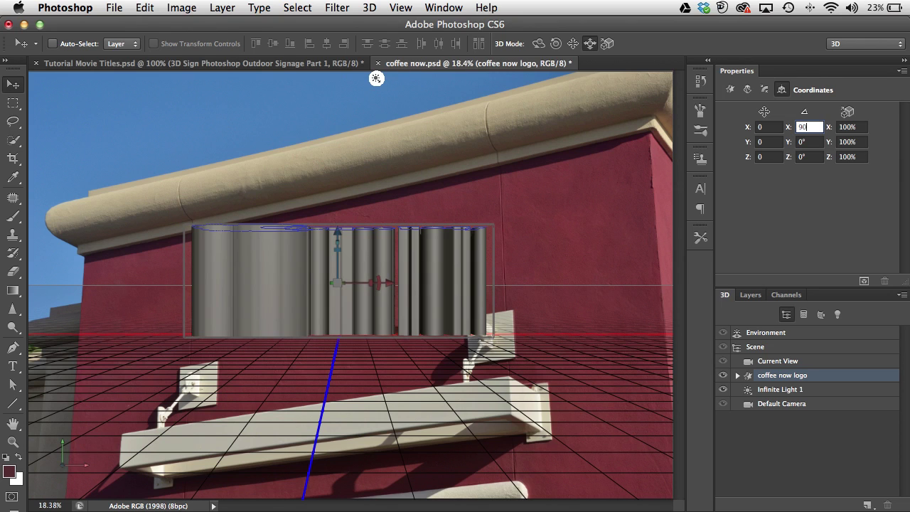
pyautogui.press('Return')
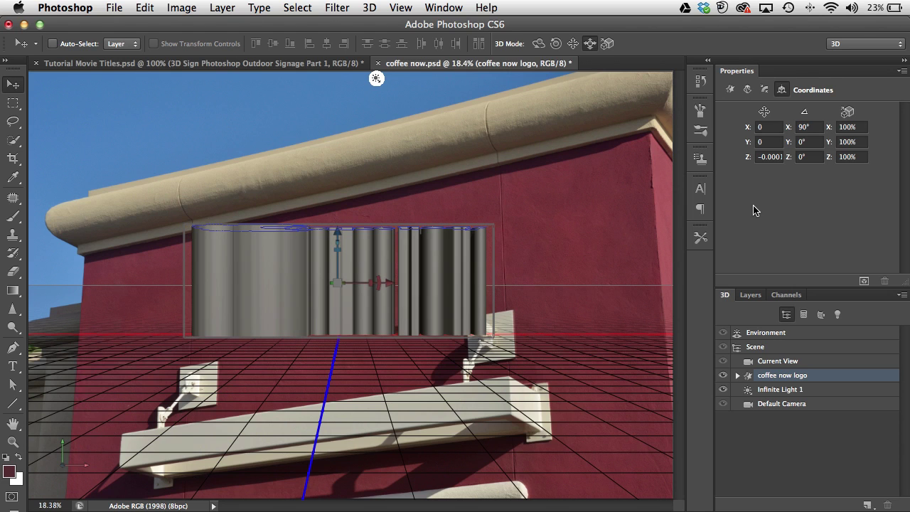
# Set the logo mesh's extrusion depth to 95 and snap it to the ground plane.
pyautogui.click(730, 90)
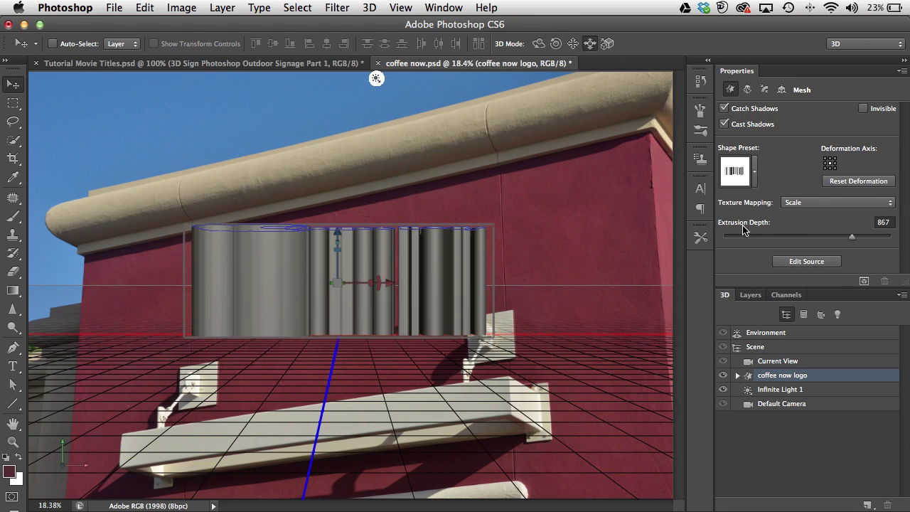
pyautogui.moveTo(851, 237); pyautogui.dragTo(817, 240)
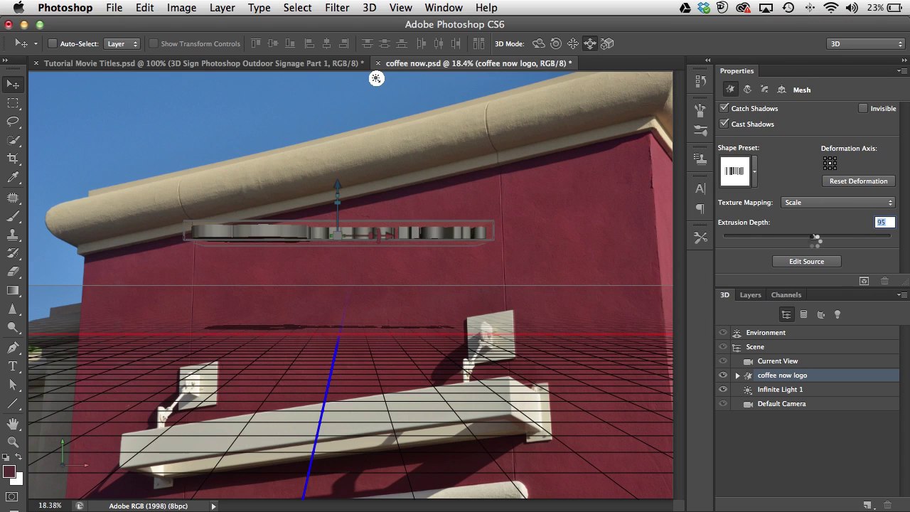
pyautogui.moveTo(817, 241); pyautogui.dragTo(815, 243)
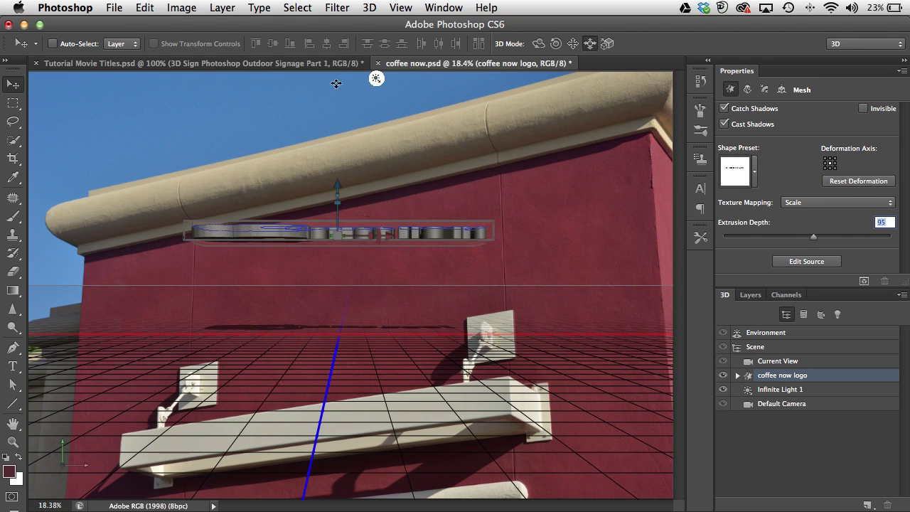
pyautogui.click(368, 8)
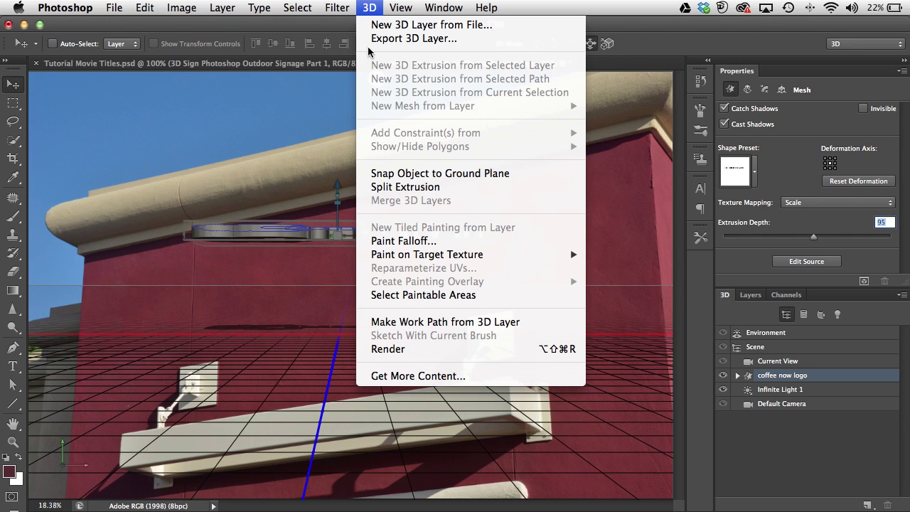
pyautogui.click(488, 175)
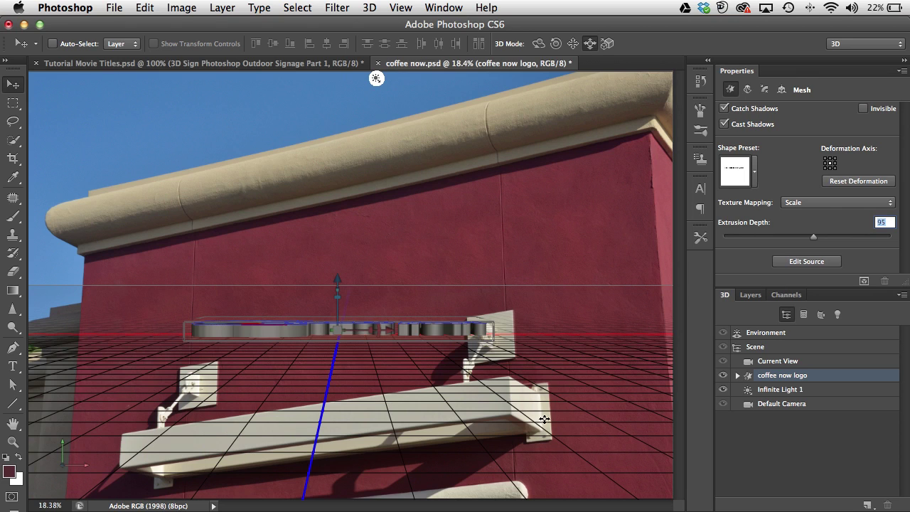
# Orbit the current 3D view to look straight down on the ground plane so the logo faces forward on the wall.
pyautogui.click(786, 364)
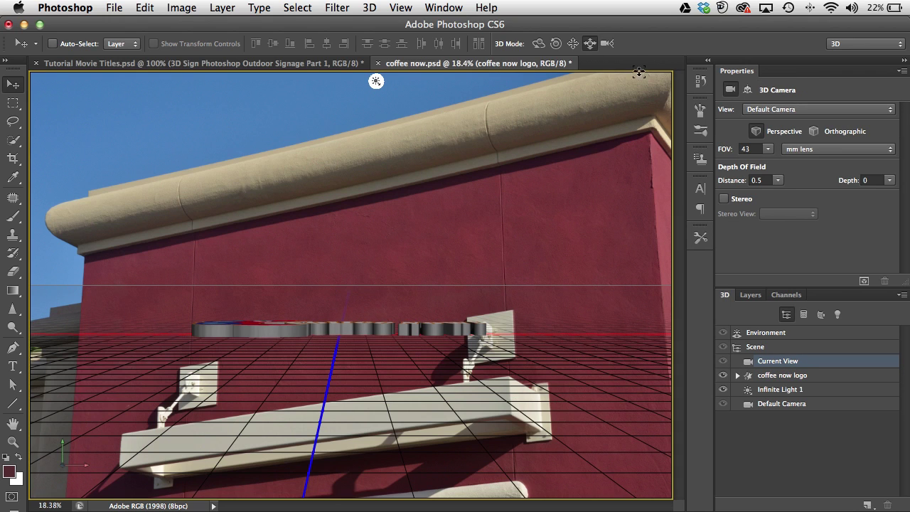
pyautogui.click(538, 45)
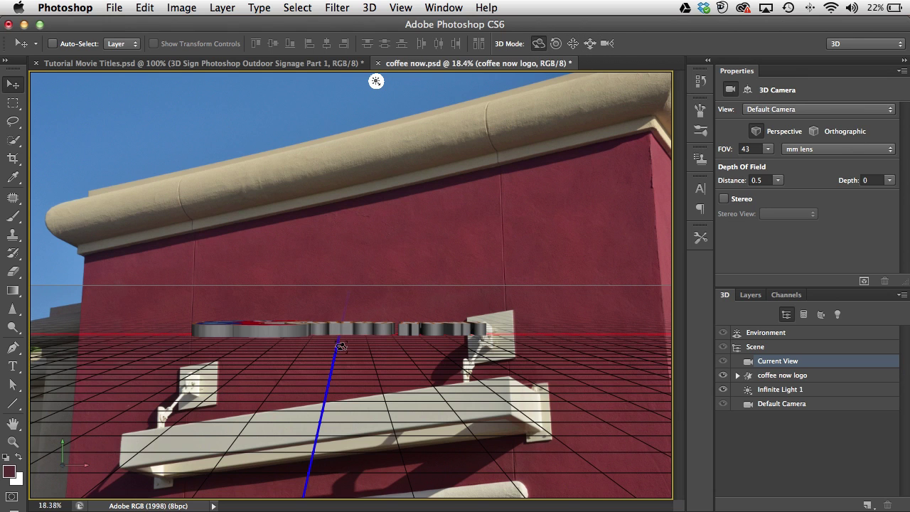
pyautogui.moveTo(360, 341); pyautogui.dragTo(359, 439)
pyautogui.moveTo(359, 439); pyautogui.dragTo(354, 444)
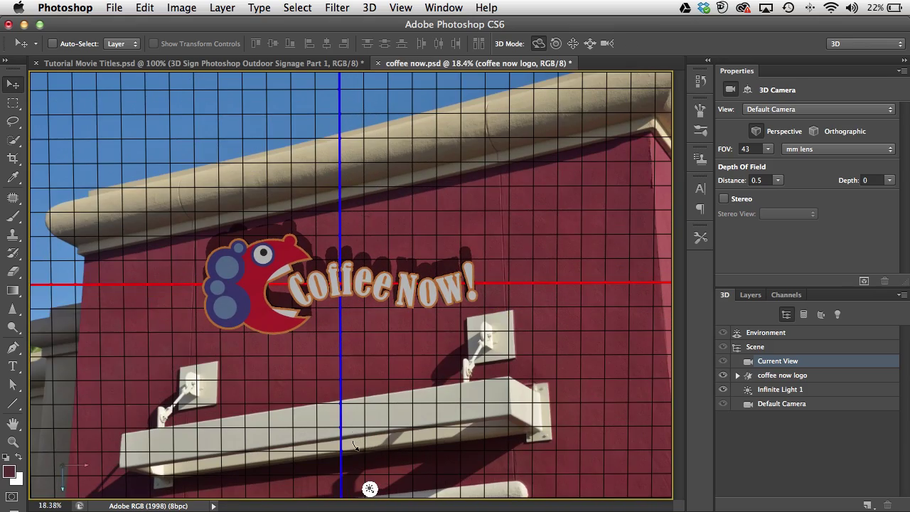
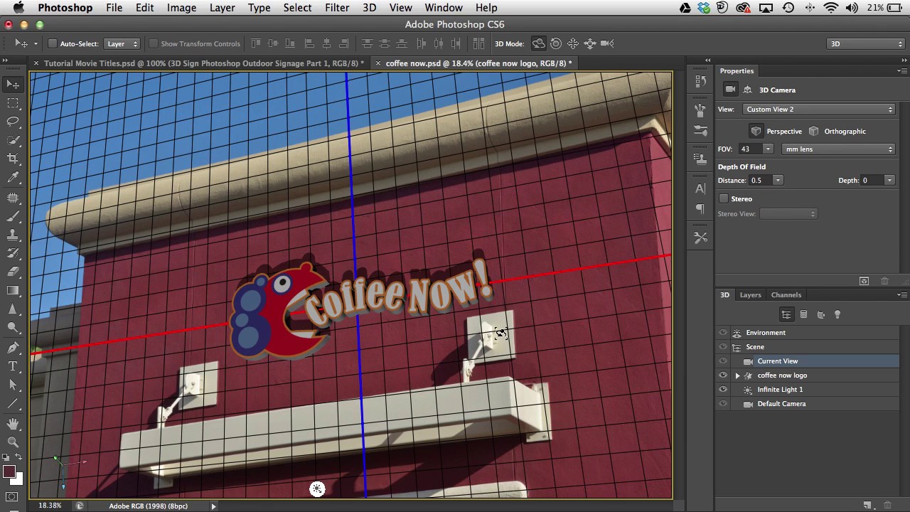
# Orbit the 3D camera so the ground-plane grid follows the perspective lines of the wall, cornice and ledge.
pyautogui.moveTo(474, 403); pyautogui.dragTo(468, 401)
pyautogui.moveTo(393, 427); pyautogui.dragTo(426, 434)
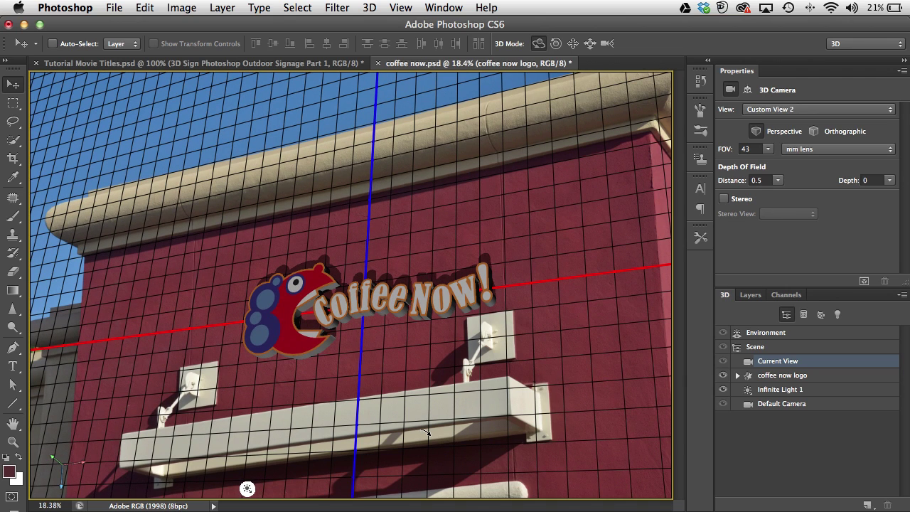
pyautogui.moveTo(96, 207); pyautogui.dragTo(74, 217)
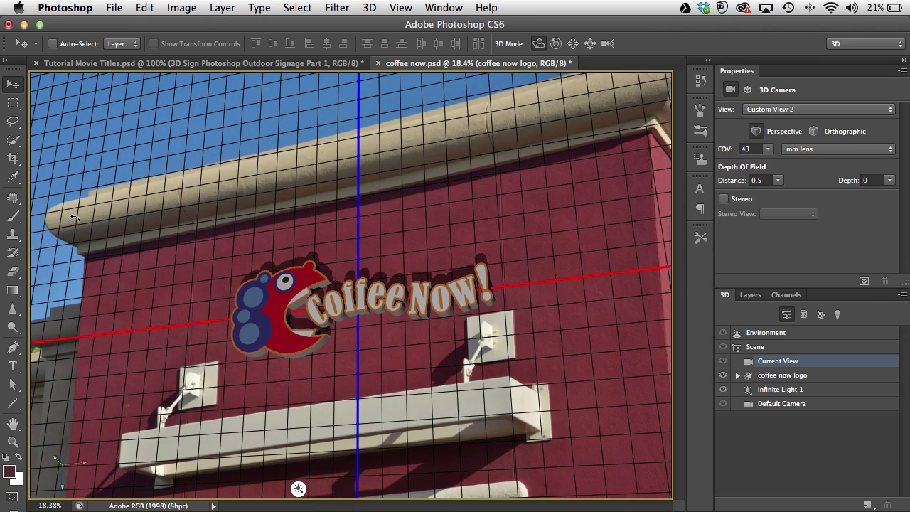
pyautogui.moveTo(424, 461); pyautogui.dragTo(377, 368)
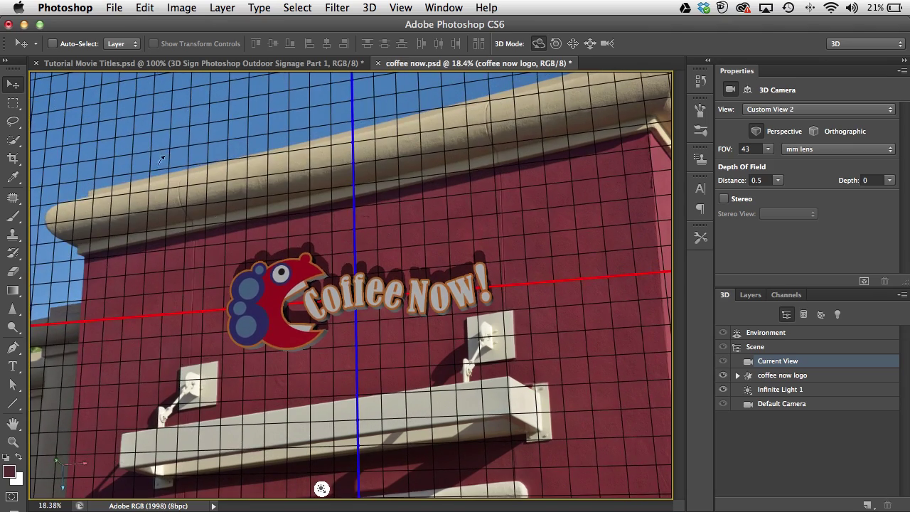
pyautogui.moveTo(98, 115); pyautogui.dragTo(74, 150)
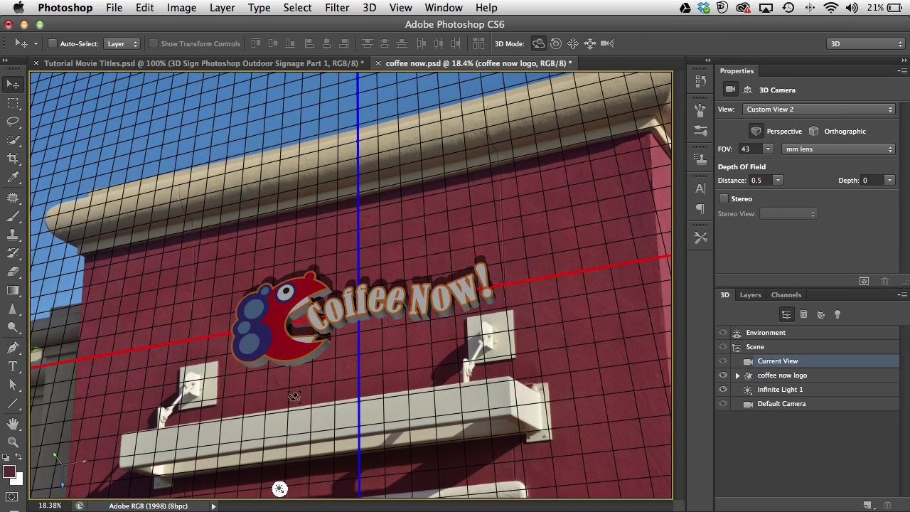
pyautogui.moveTo(360, 456); pyautogui.dragTo(366, 454)
pyautogui.moveTo(625, 332); pyautogui.dragTo(639, 304)
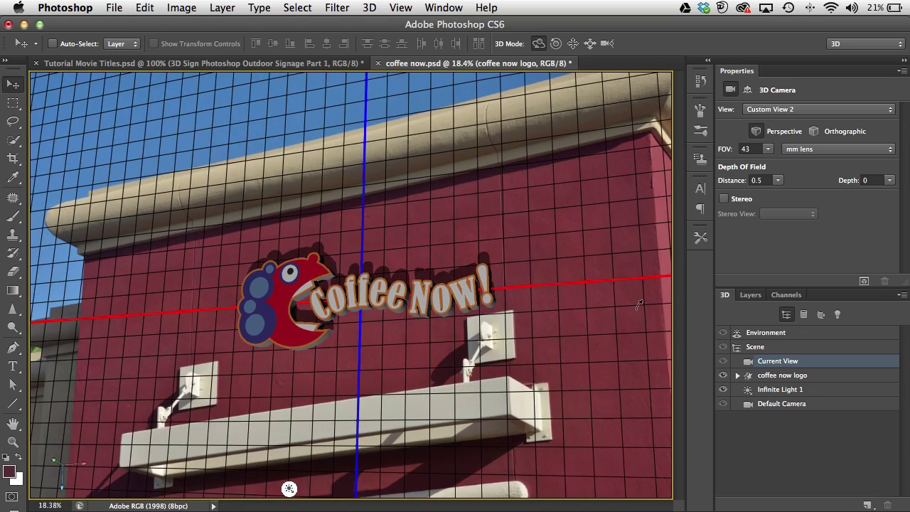
pyautogui.moveTo(59, 338); pyautogui.dragTo(69, 354)
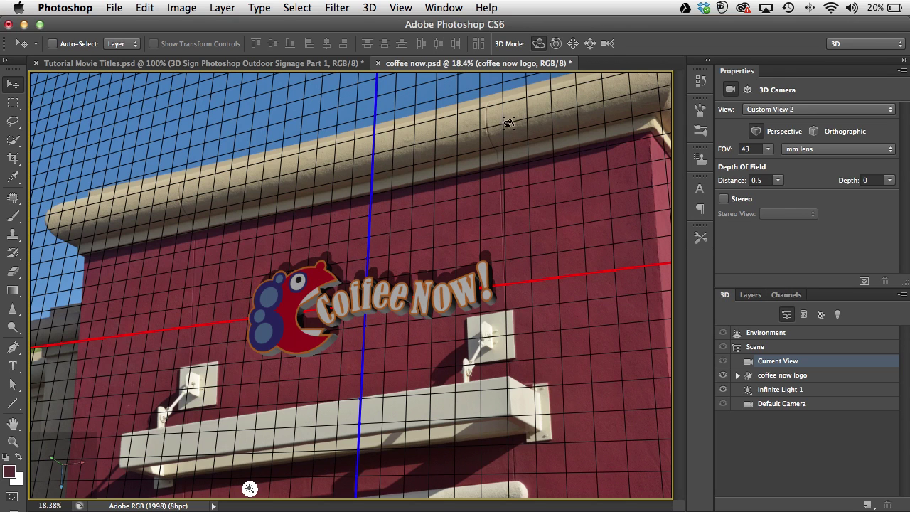
# Roll the 3D camera slightly, and pan and slide it to place the logo higher and further left on the wall.
pyautogui.click(557, 43)
pyautogui.moveTo(492, 230); pyautogui.dragTo(496, 231)
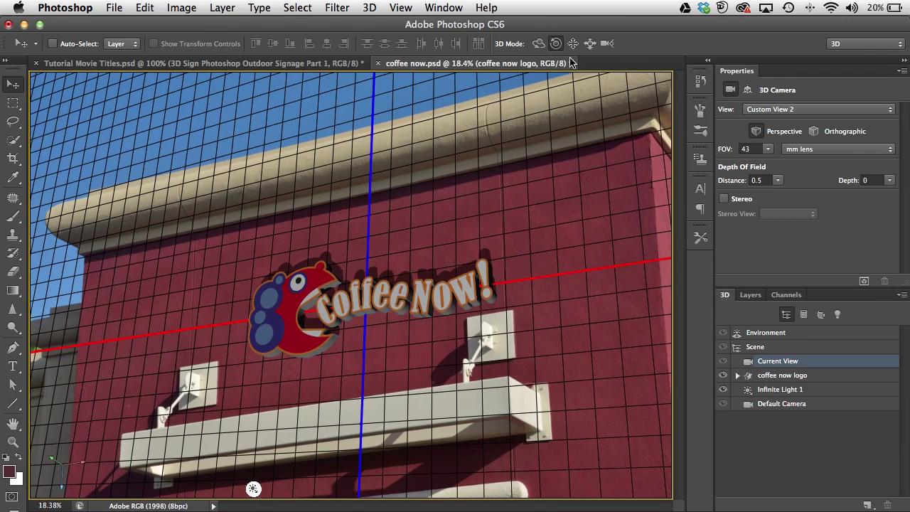
pyautogui.click(573, 43)
pyautogui.moveTo(382, 295); pyautogui.dragTo(339, 286)
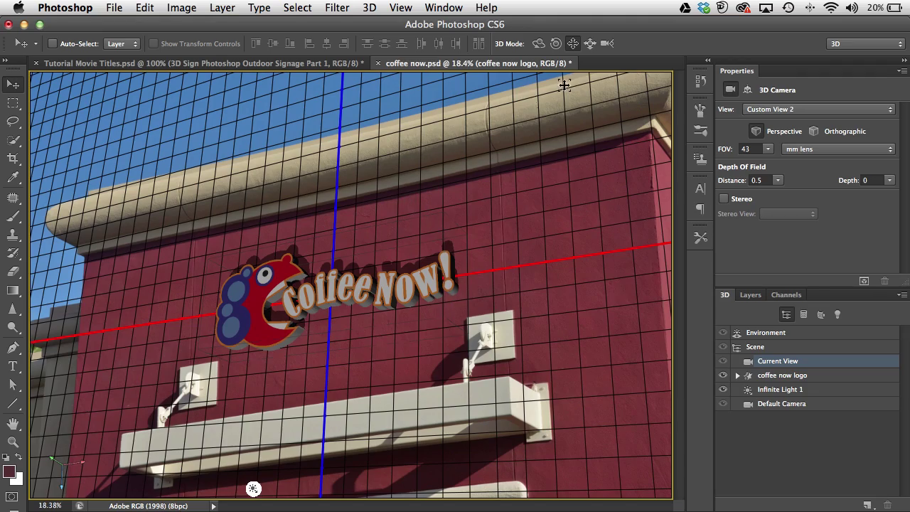
pyautogui.click(590, 44)
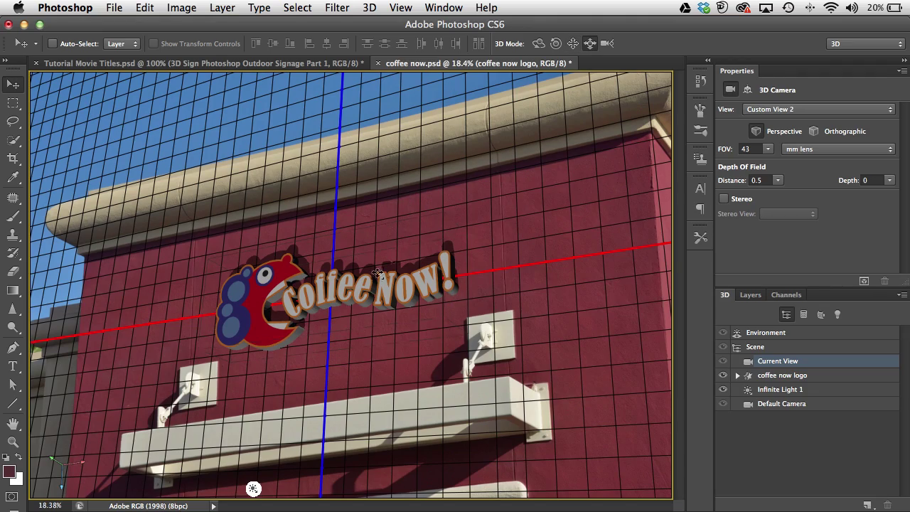
pyautogui.moveTo(334, 309)
pyautogui.mouseDown()
pyautogui.moveTo(334, 273)
pyautogui.moveTo(337, 334)
pyautogui.moveTo(342, 308)
pyautogui.mouseUp()
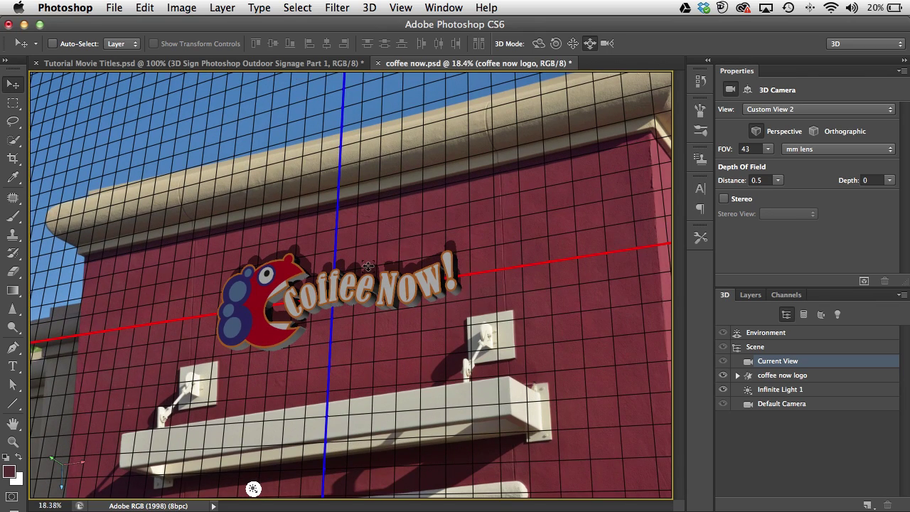
pyautogui.click(573, 44)
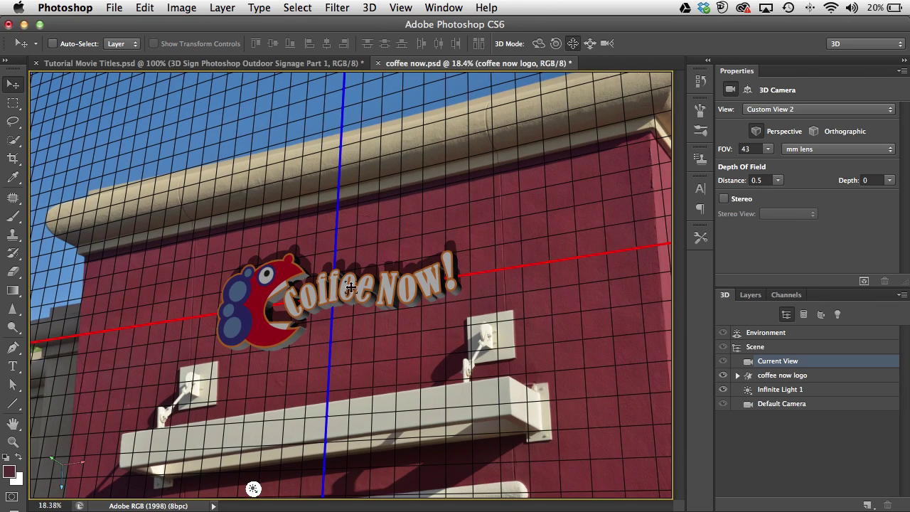
pyautogui.moveTo(341, 301); pyautogui.dragTo(342, 285)
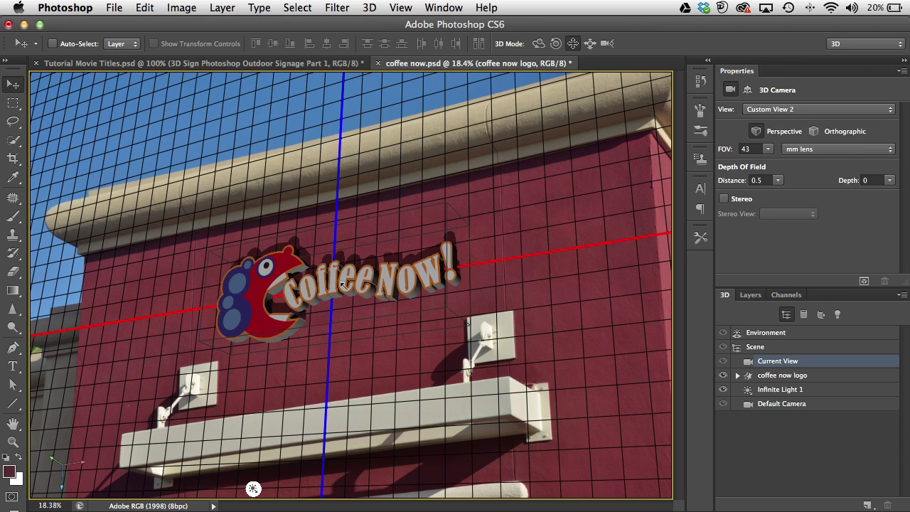
pyautogui.moveTo(342, 285); pyautogui.dragTo(341, 288)
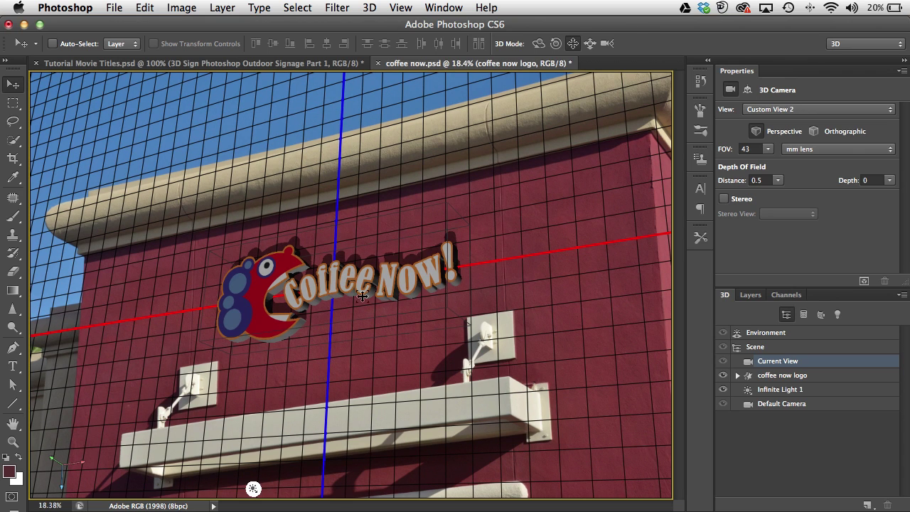
# Fine-tune the camera orbit to realign the grid with the cornice and ledge, and nudge the logo's position on the wall.
pyautogui.click(538, 43)
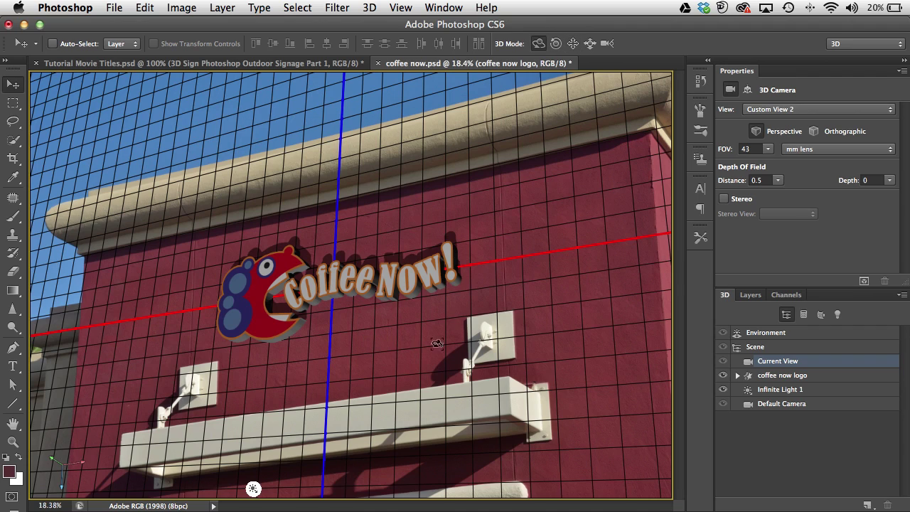
pyautogui.moveTo(476, 449); pyautogui.dragTo(479, 453)
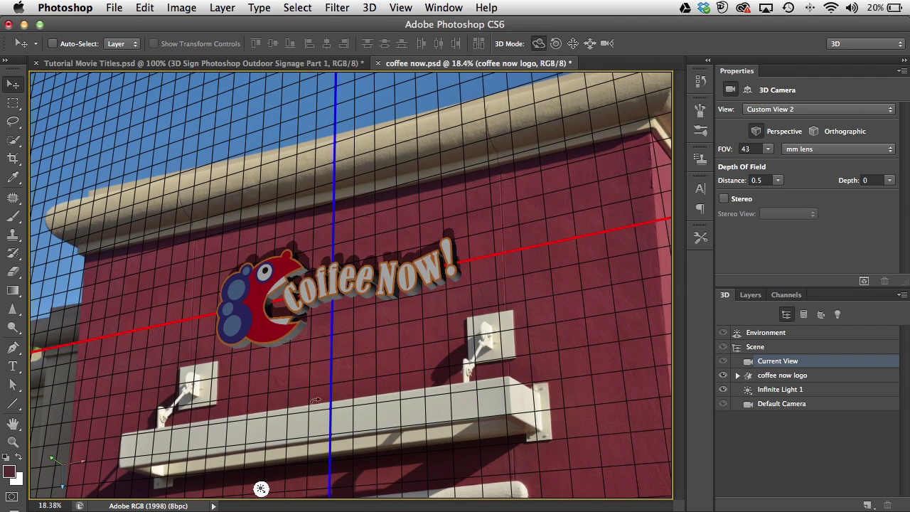
pyautogui.moveTo(76, 333)
pyautogui.mouseDown()
pyautogui.moveTo(53, 338)
pyautogui.moveTo(71, 334)
pyautogui.moveTo(84, 310)
pyautogui.moveTo(80, 321)
pyautogui.mouseUp()
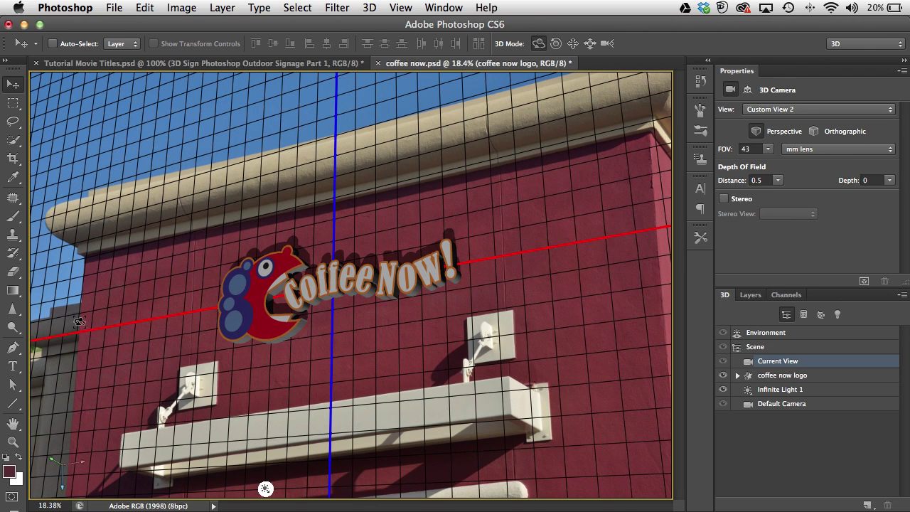
pyautogui.click(573, 44)
pyautogui.moveTo(398, 239); pyautogui.dragTo(357, 277)
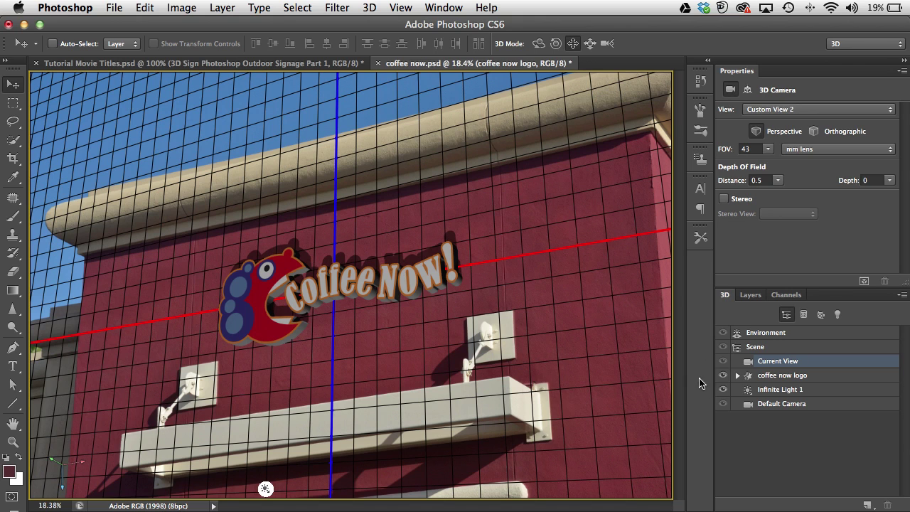
# Rotate Infinite Light 1 so the logo's shadow falls down and to the left, like the lamp shadows in the photo.
pyautogui.click(789, 393)
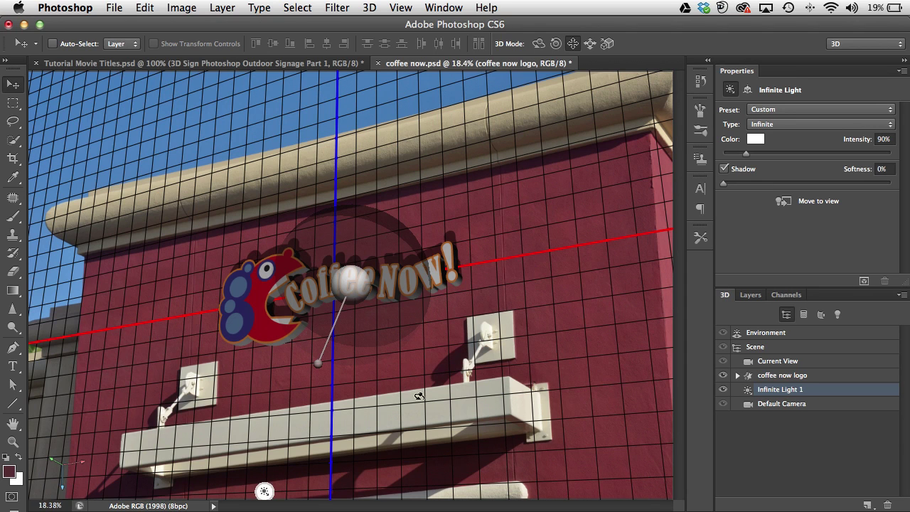
pyautogui.moveTo(317, 363); pyautogui.dragTo(429, 156)
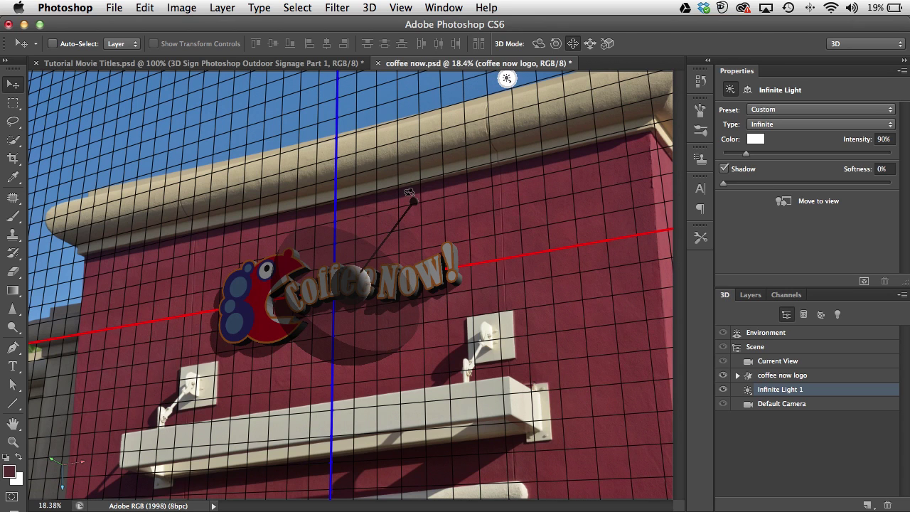
pyautogui.moveTo(414, 202); pyautogui.dragTo(404, 188)
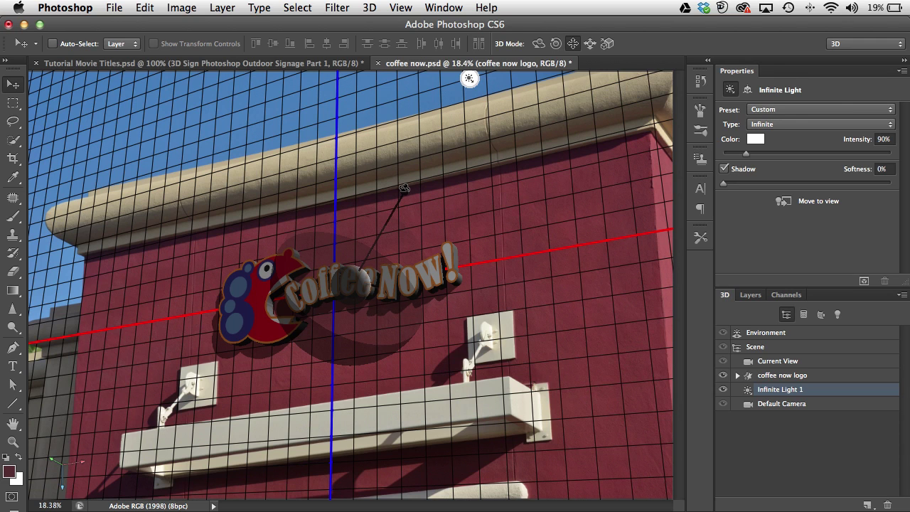
pyautogui.moveTo(404, 188)
pyautogui.mouseDown()
pyautogui.moveTo(347, 234)
pyautogui.moveTo(403, 185)
pyautogui.mouseUp()
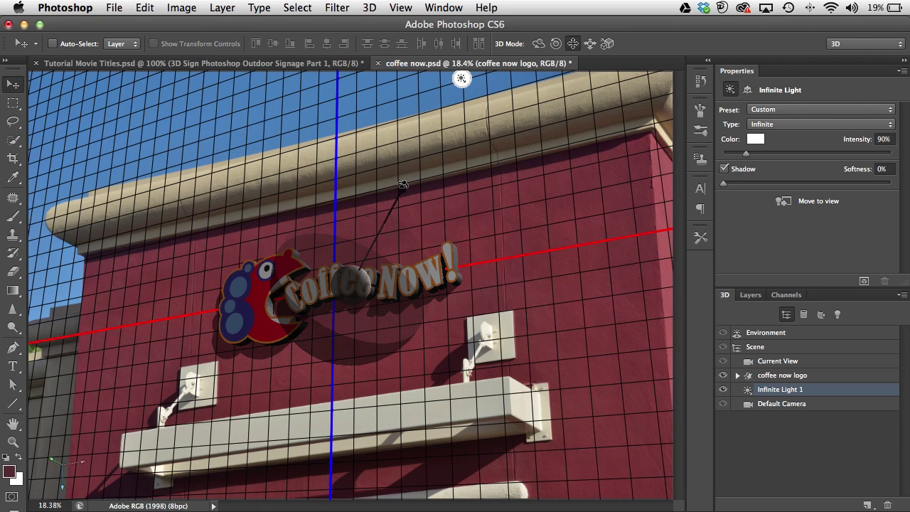
pyautogui.moveTo(402, 184); pyautogui.dragTo(401, 186)
# Set the shadow softness of Infinite Light 1 to 8%.
pyautogui.moveTo(723, 183); pyautogui.dragTo(830, 183)
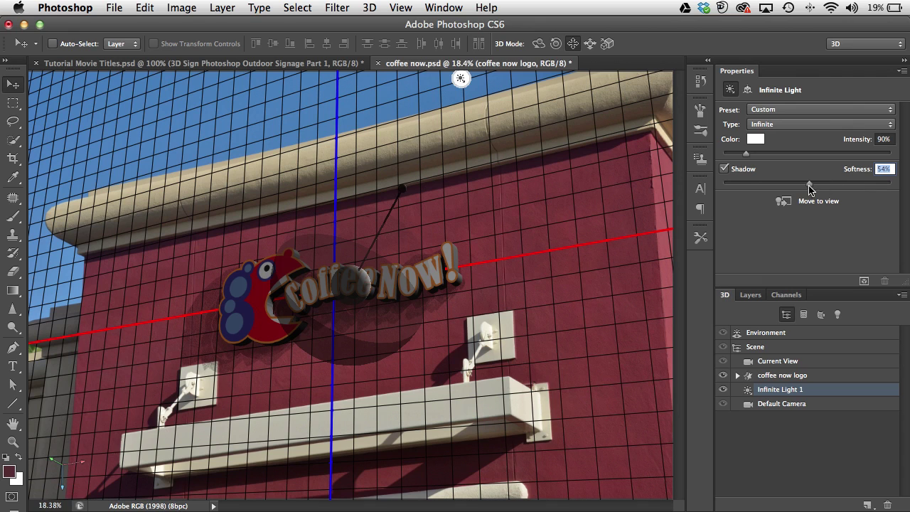
pyautogui.moveTo(808, 185); pyautogui.dragTo(744, 191)
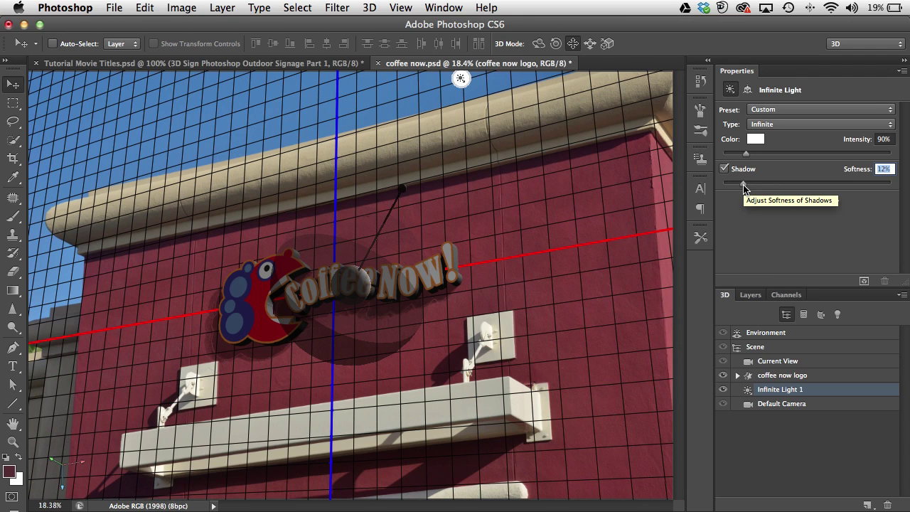
pyautogui.moveTo(743, 186); pyautogui.dragTo(736, 183)
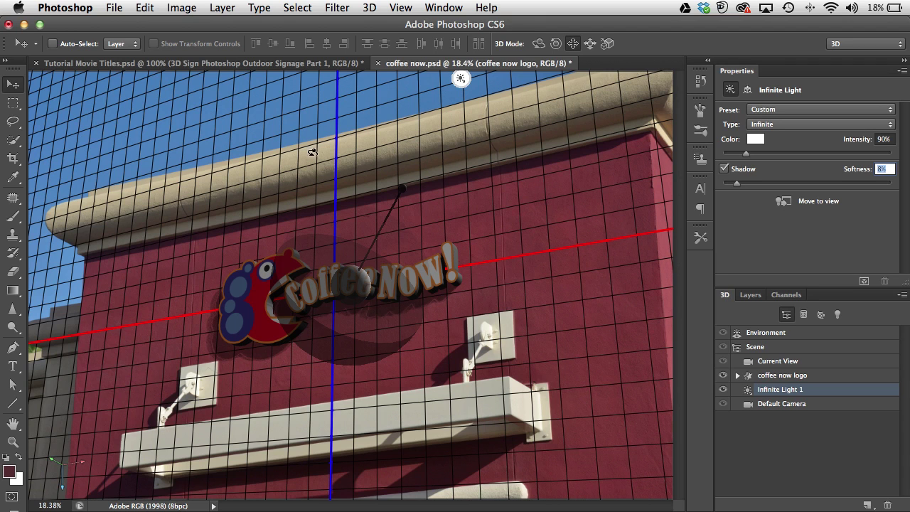
# Test-render only a rectangular selection around the word Now and its shadow on the logo mesh, and deselect the area.
pyautogui.click(785, 377)
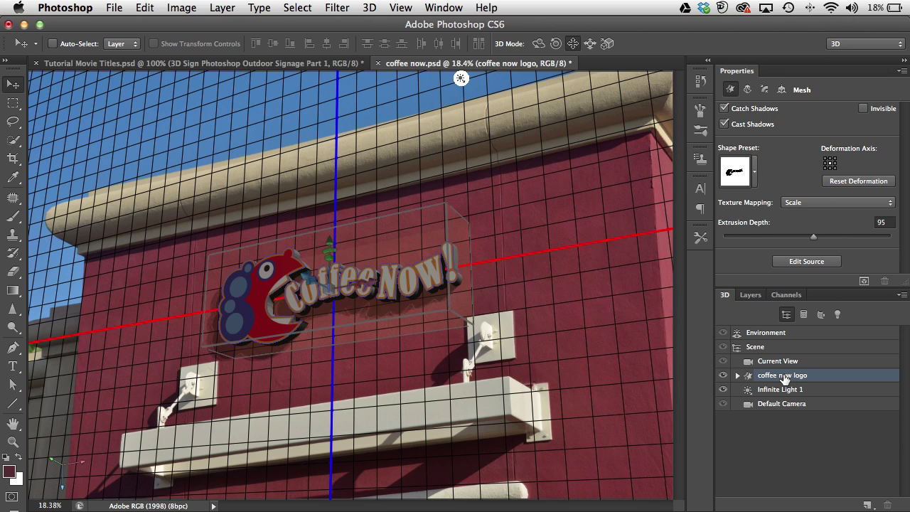
pyautogui.press('super+equal')
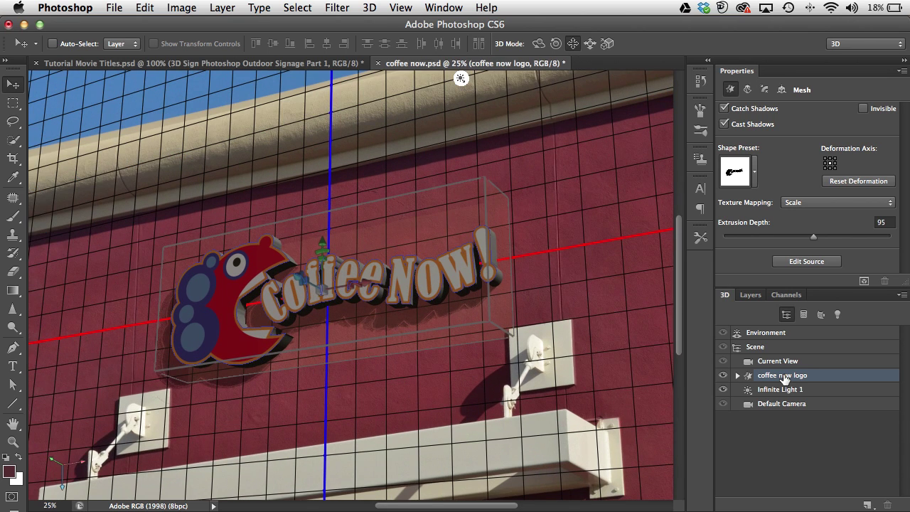
pyautogui.press('super+equal')
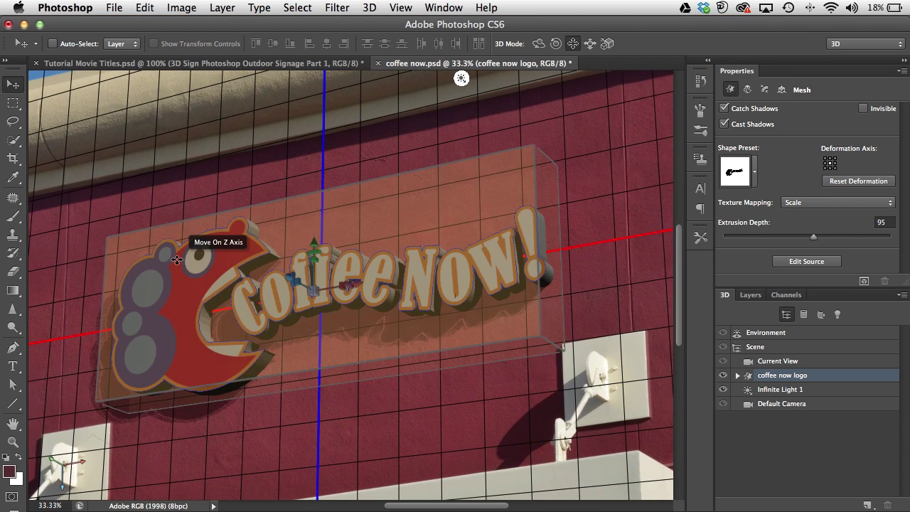
pyautogui.click(13, 105)
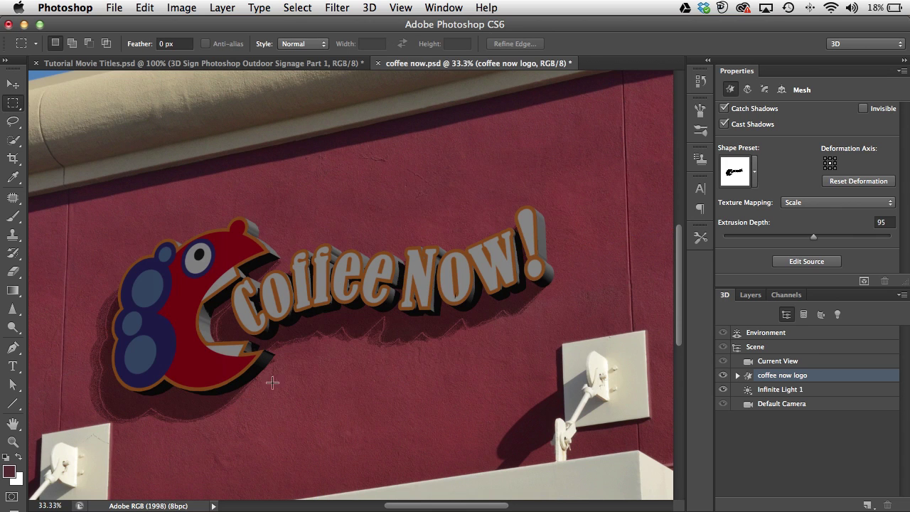
pyautogui.moveTo(384, 237); pyautogui.dragTo(528, 368)
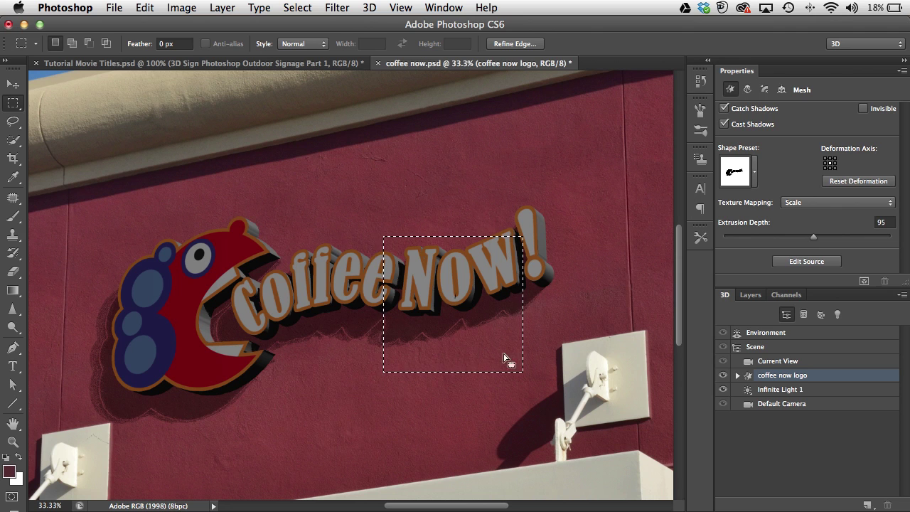
pyautogui.click(368, 8)
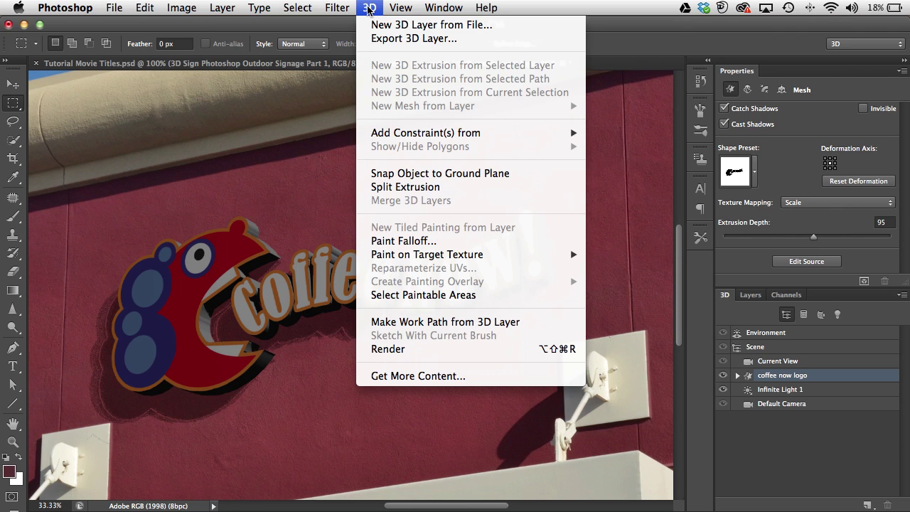
pyautogui.click(408, 348)
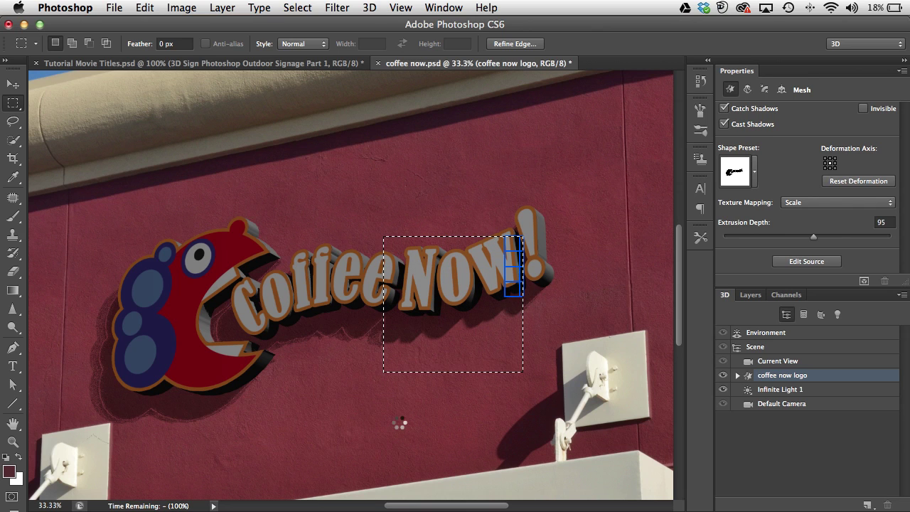
pyautogui.click(385, 324)
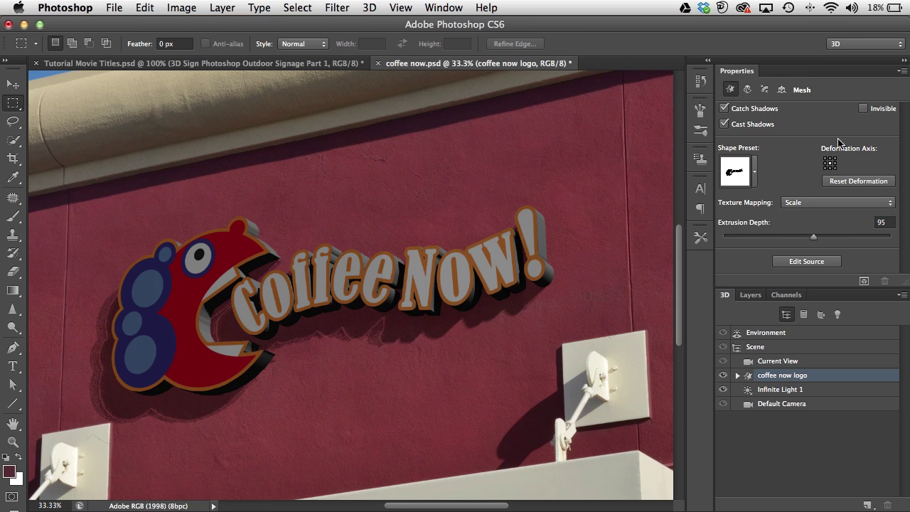
# Bevel the coffee now logo's front cap with a width of 2% and an angle of 45°.
pyautogui.click(766, 91)
pyautogui.click(766, 91)
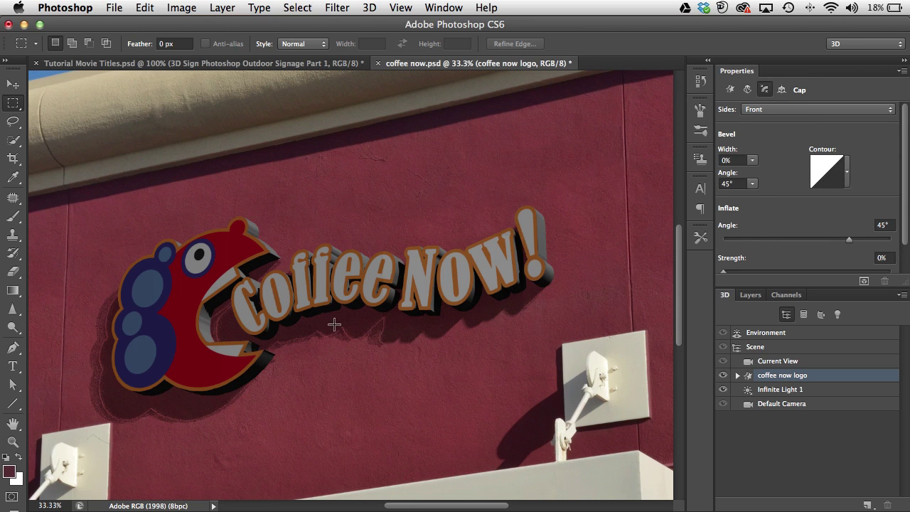
pyautogui.click(13, 84)
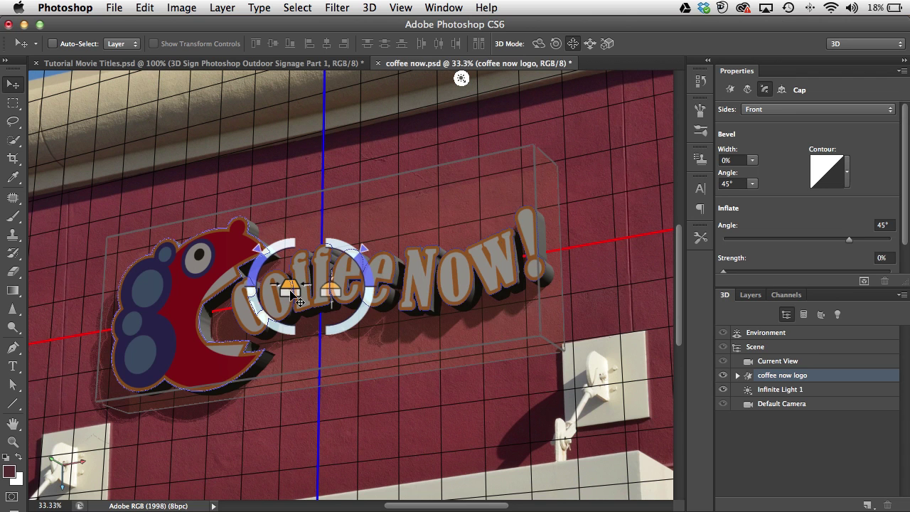
pyautogui.press('super+equal')
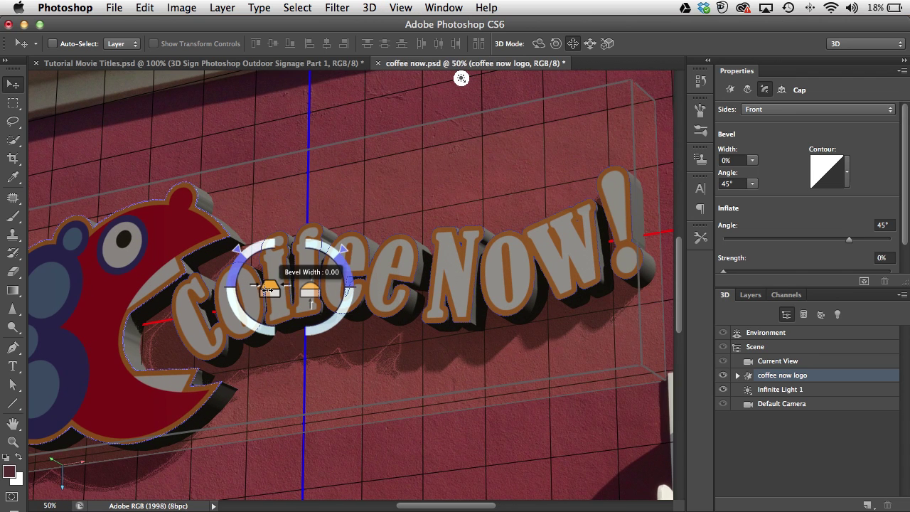
pyautogui.moveTo(267, 289)
pyautogui.mouseDown()
pyautogui.moveTo(256, 290)
pyautogui.moveTo(324, 286)
pyautogui.moveTo(280, 290)
pyautogui.mouseUp()
pyautogui.moveTo(356, 294); pyautogui.dragTo(311, 299)
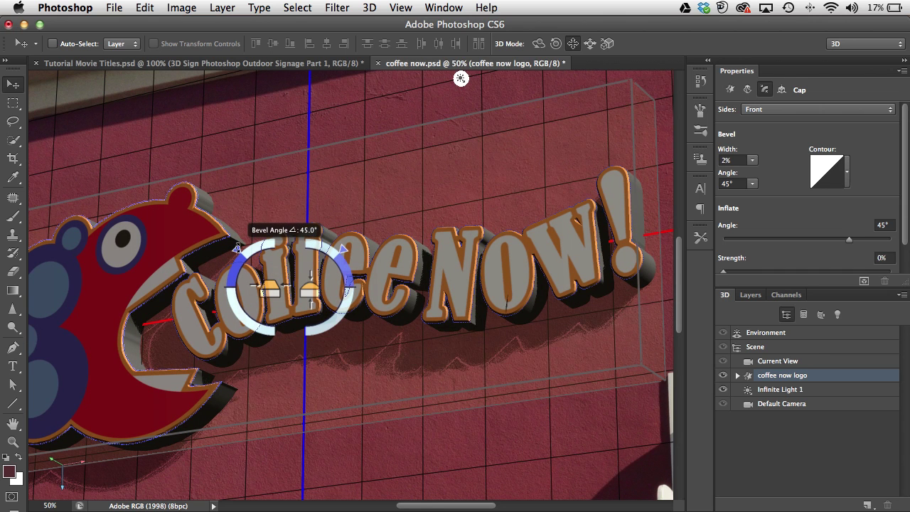
pyautogui.moveTo(237, 247)
pyautogui.mouseDown()
pyautogui.moveTo(264, 237)
pyautogui.moveTo(221, 259)
pyautogui.moveTo(215, 293)
pyautogui.moveTo(240, 333)
pyautogui.moveTo(228, 323)
pyautogui.moveTo(223, 270)
pyautogui.moveTo(241, 250)
pyautogui.mouseUp()
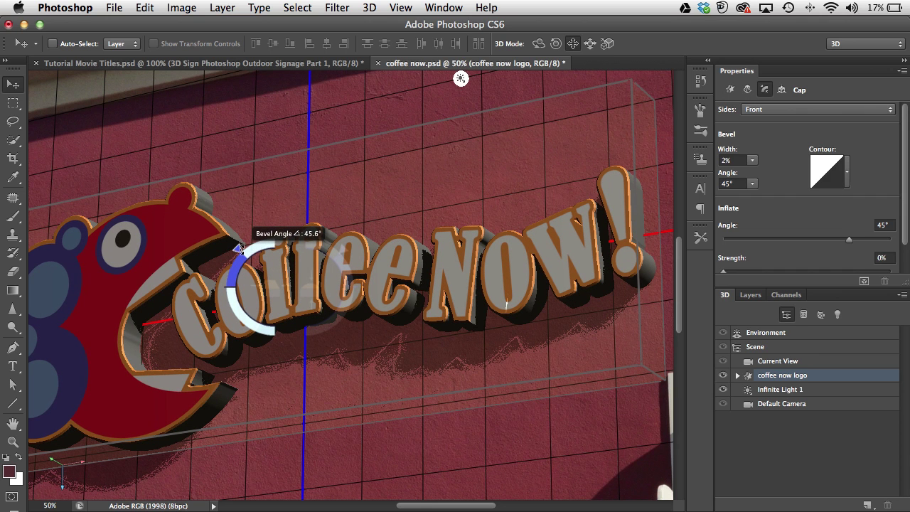
pyautogui.moveTo(419, 362); pyautogui.dragTo(421, 362)
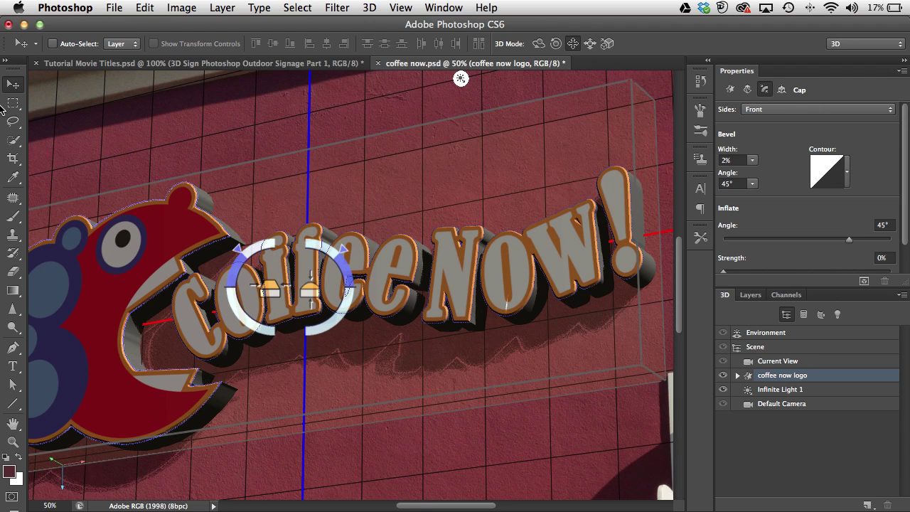
# Test-render only a rectangular selection around the end of the word Now and its shadow with the new bevel.
pyautogui.click(12, 104)
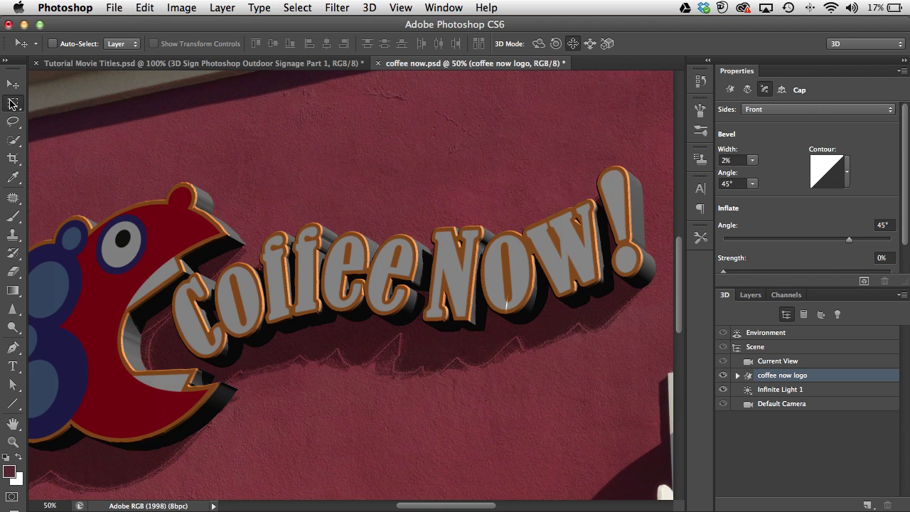
pyautogui.moveTo(619, 388); pyautogui.dragTo(469, 189)
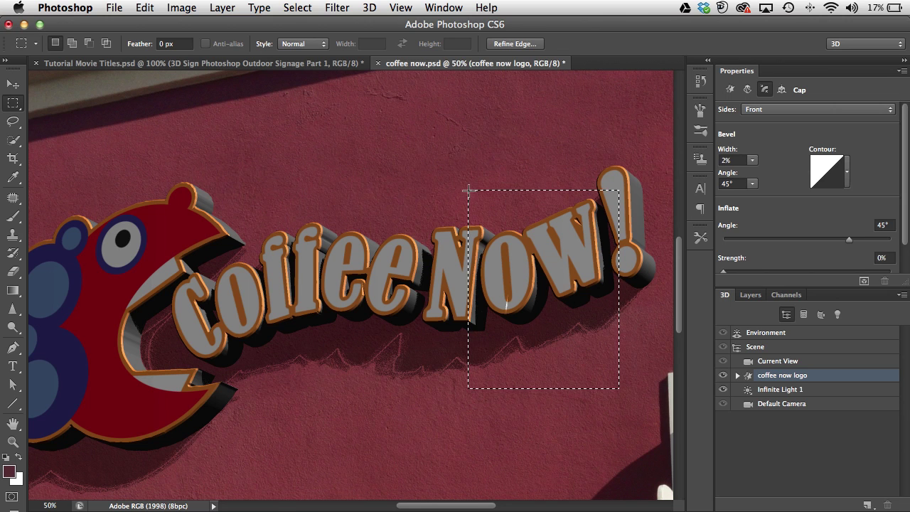
pyautogui.click(369, 7)
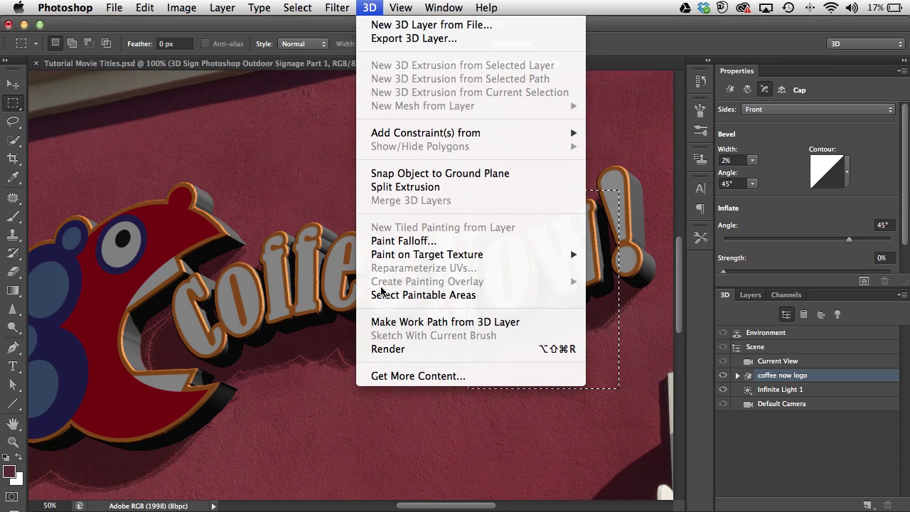
pyautogui.click(388, 349)
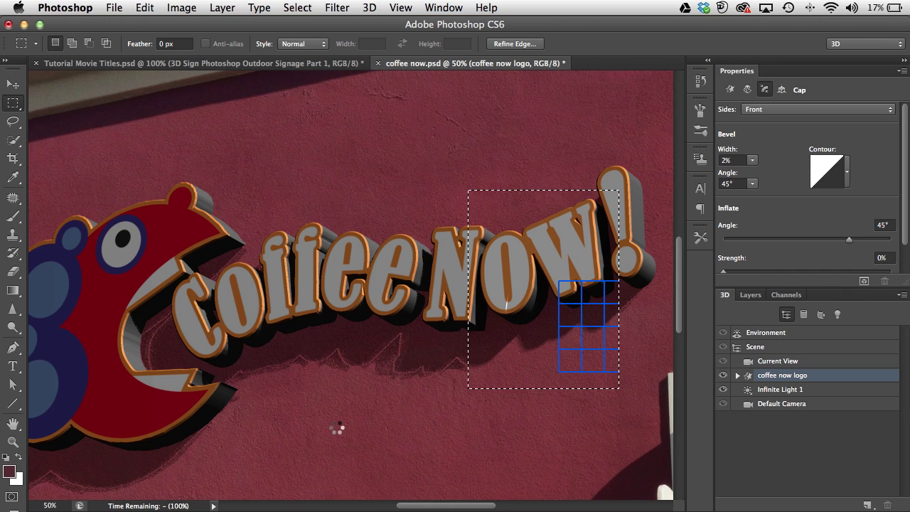
# Render the whole 3D logo and its shadow inside one rectangular selection.
pyautogui.press('super+minus')
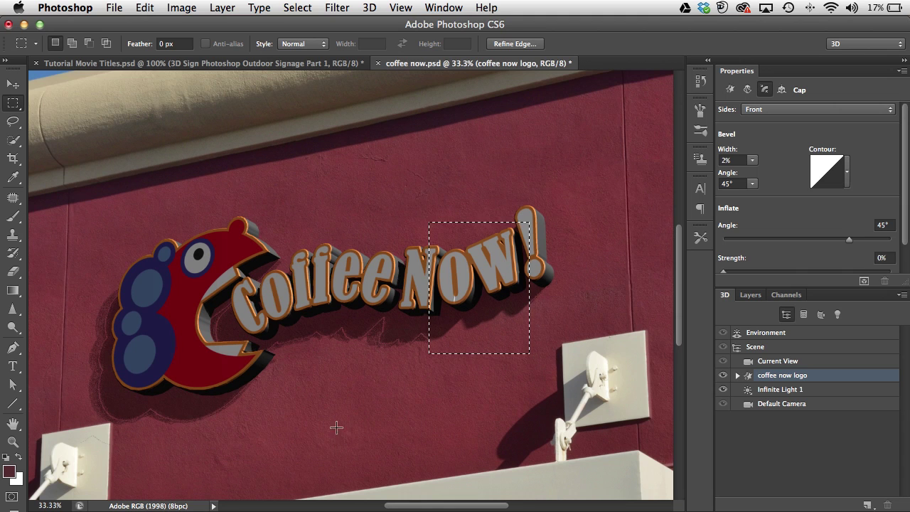
pyautogui.moveTo(70, 199); pyautogui.dragTo(567, 450)
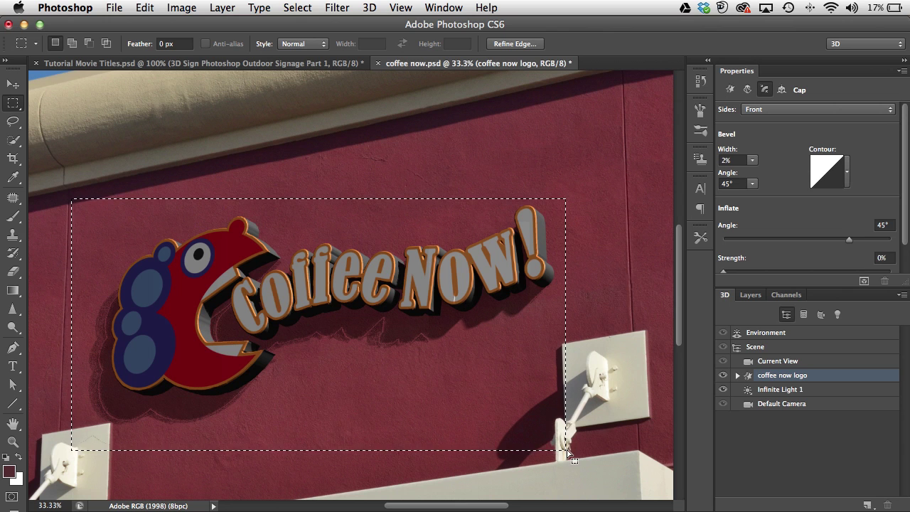
pyautogui.click(363, 9)
pyautogui.click(408, 349)
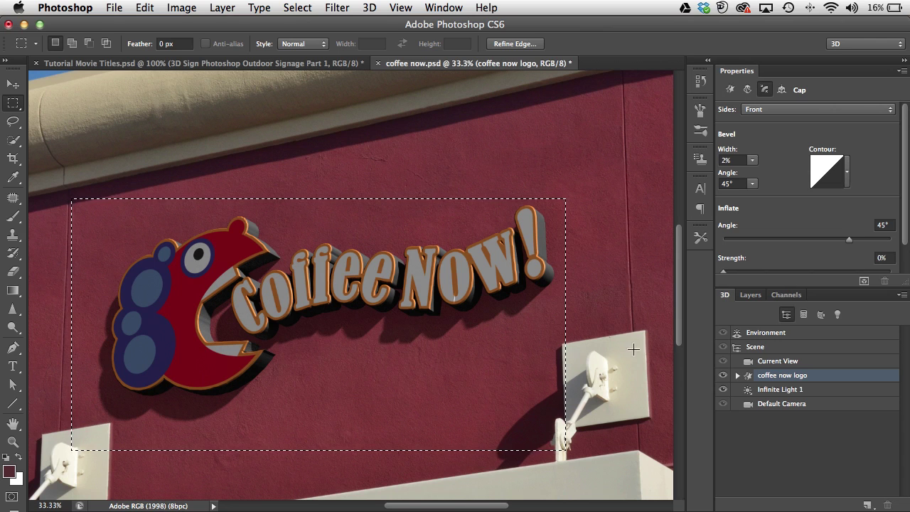
# Convert the coffee now logo layer to a smart object and deselect the rendered area.
pyautogui.rightClick(760, 299)
pyautogui.click(758, 299)
pyautogui.click(750, 295)
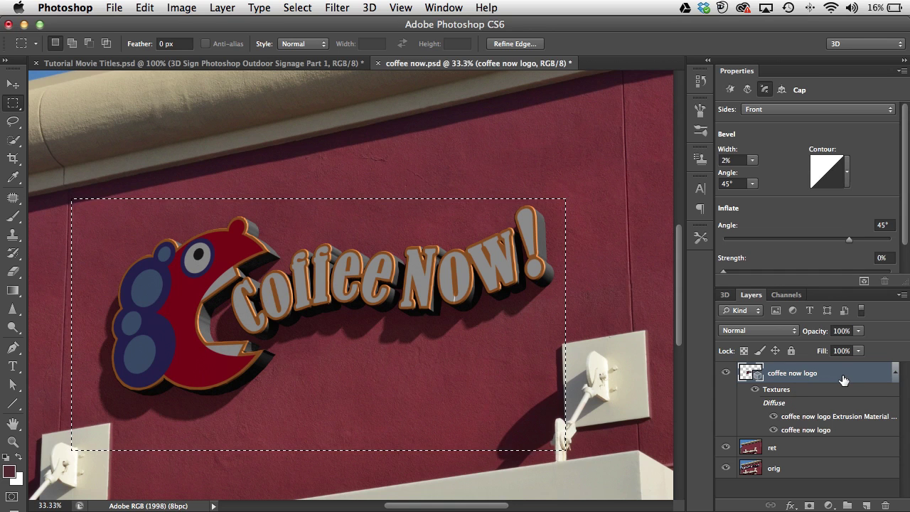
pyautogui.rightClick(772, 371)
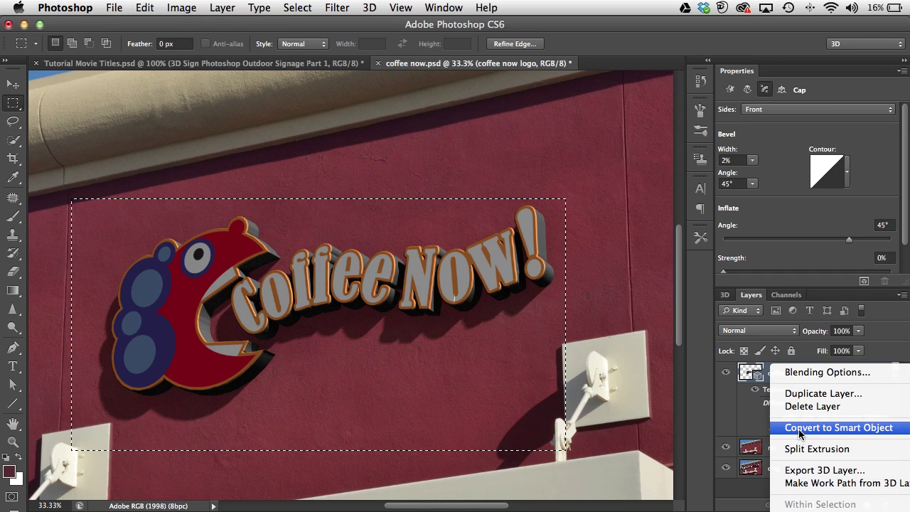
pyautogui.click(822, 430)
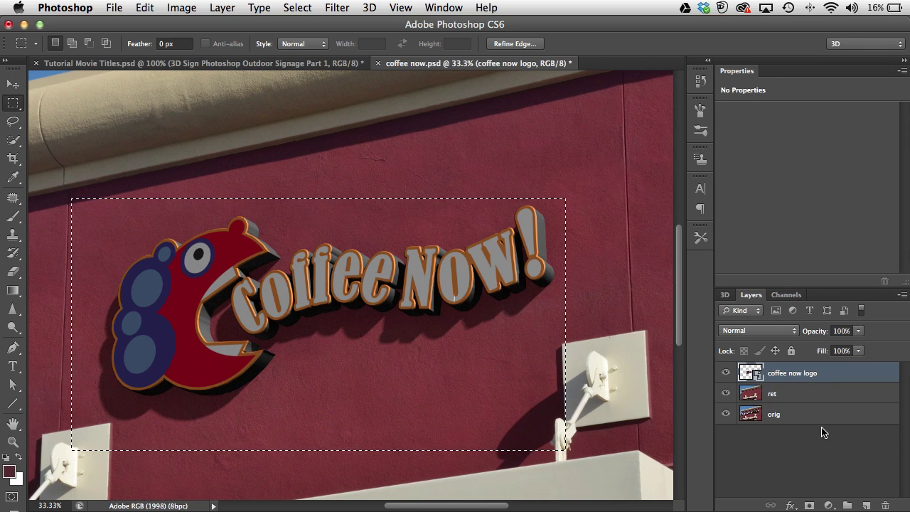
pyautogui.press('super+d')
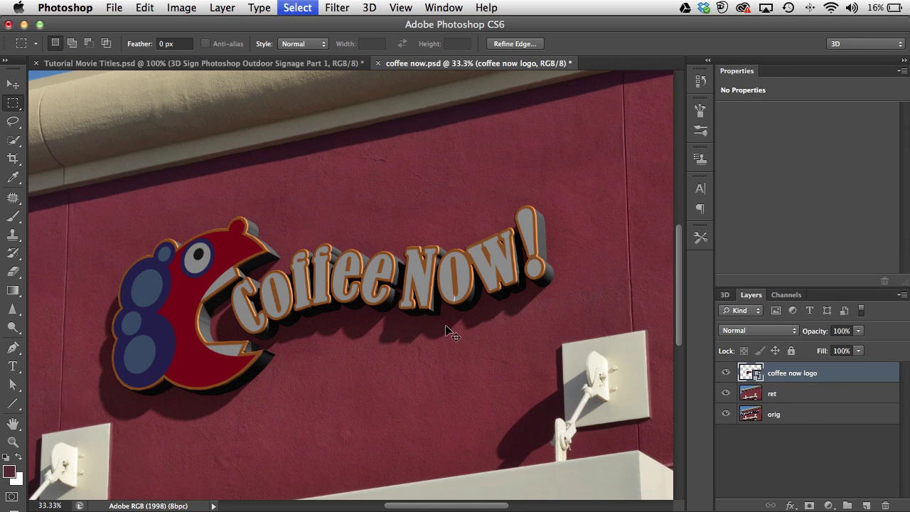
# Move the finished logo slightly to the right and down on the wall.
pyautogui.click(12, 83)
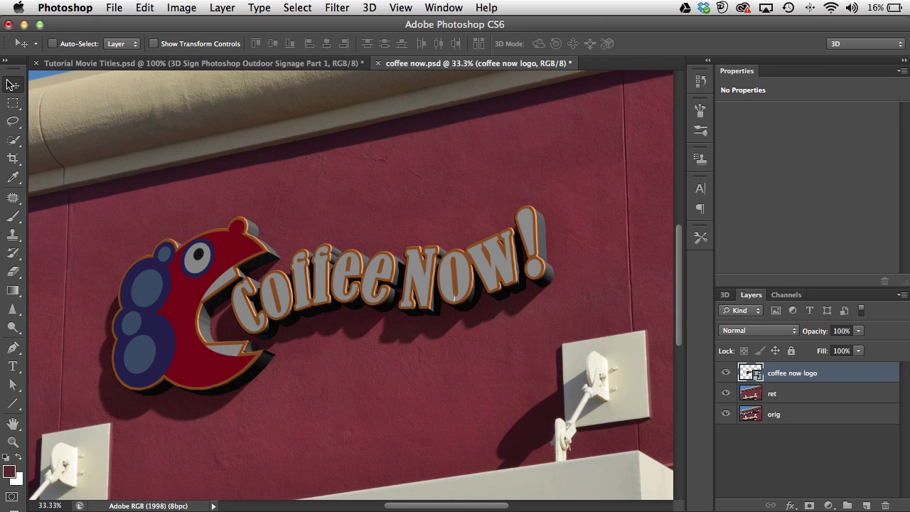
pyautogui.press('super+h')
pyautogui.press('super+minus')
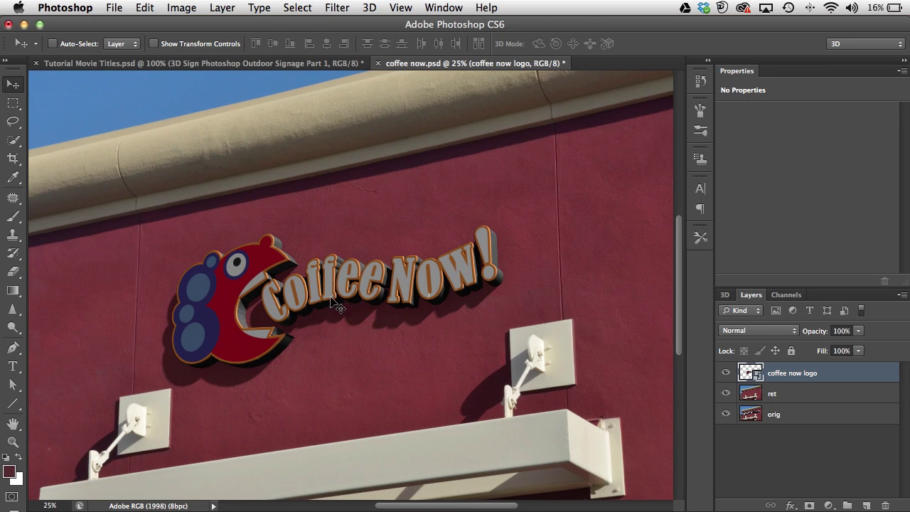
pyautogui.moveTo(331, 295); pyautogui.dragTo(334, 296)
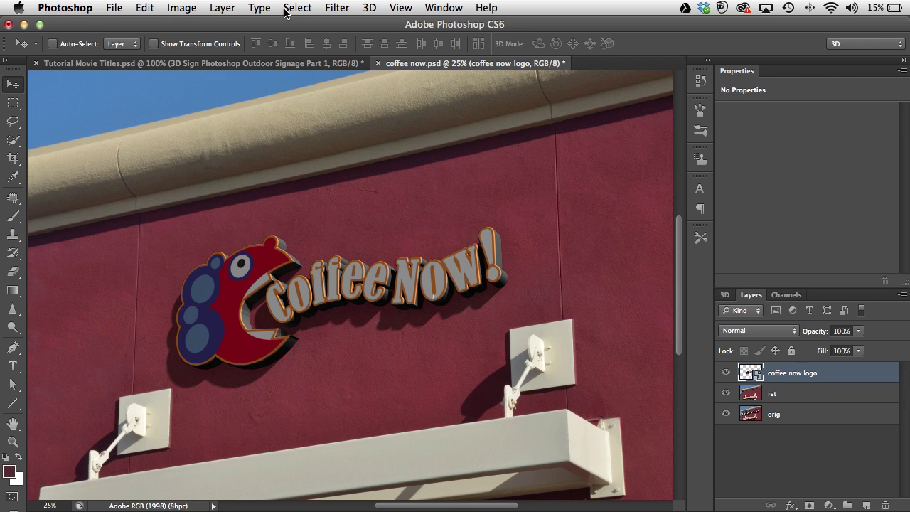
# Add a Curves adjustment layer named Curves 1 above the coffee now logo layer.
pyautogui.click(192, 9)
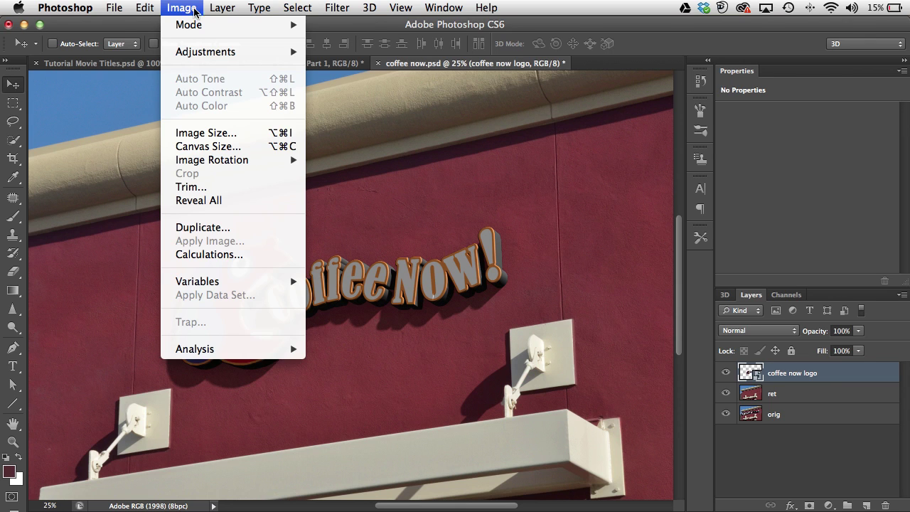
pyautogui.moveTo(222, 9)
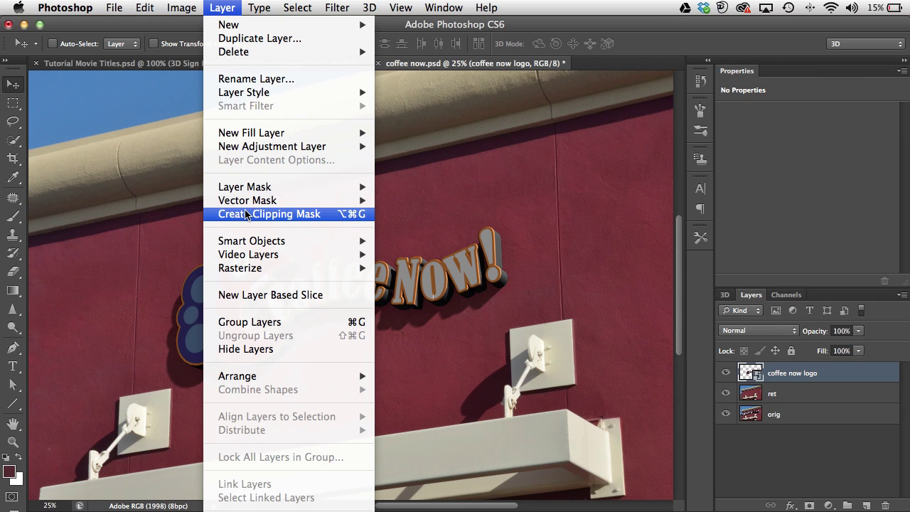
pyautogui.moveTo(249, 257)
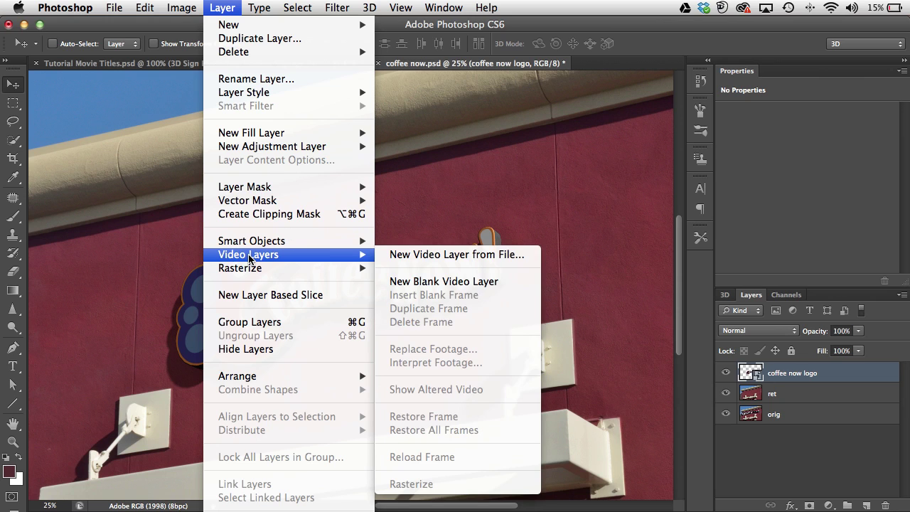
pyautogui.moveTo(248, 147)
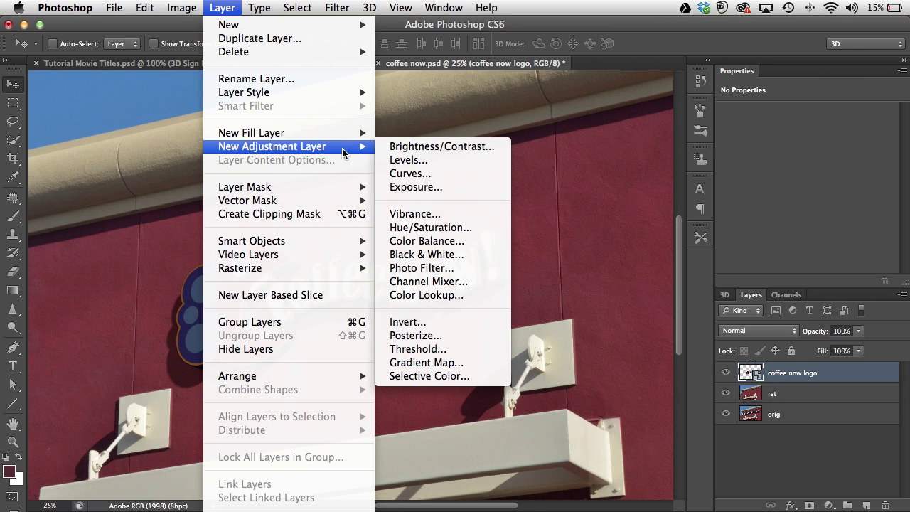
pyautogui.click(411, 174)
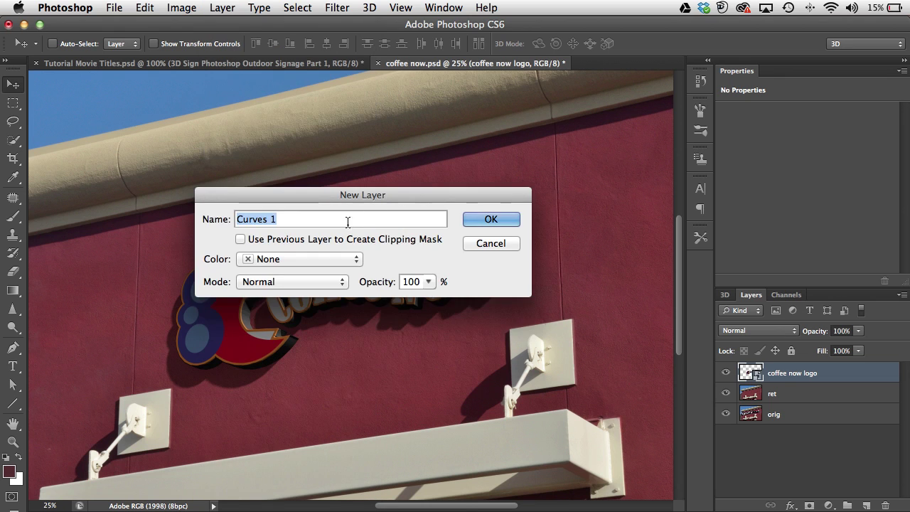
pyautogui.click(497, 225)
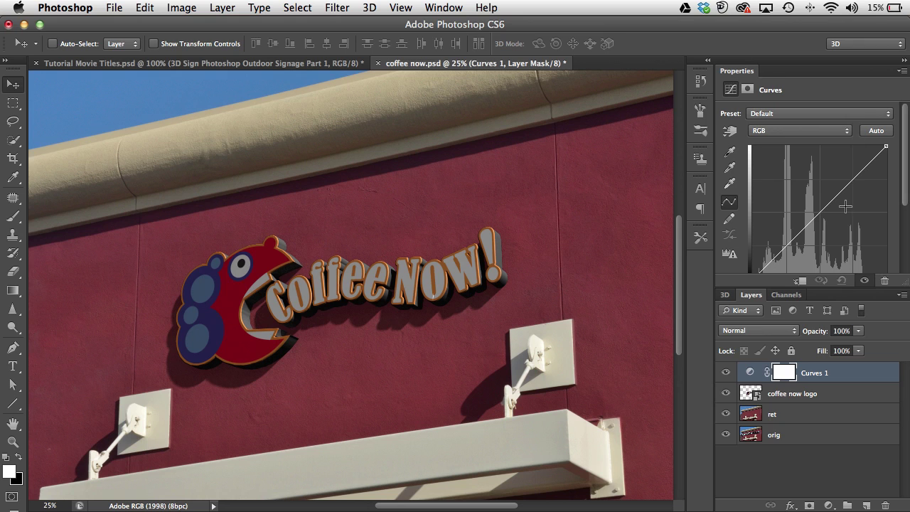
# Enlarge the curve display and brighten the image by moving the white point to input 190, output 255.
pyautogui.moveTo(738, 72); pyautogui.dragTo(497, 73)
pyautogui.moveTo(624, 232); pyautogui.dragTo(695, 315)
pyautogui.moveTo(590, 236); pyautogui.dragTo(589, 367)
pyautogui.moveTo(673, 317); pyautogui.dragTo(631, 318)
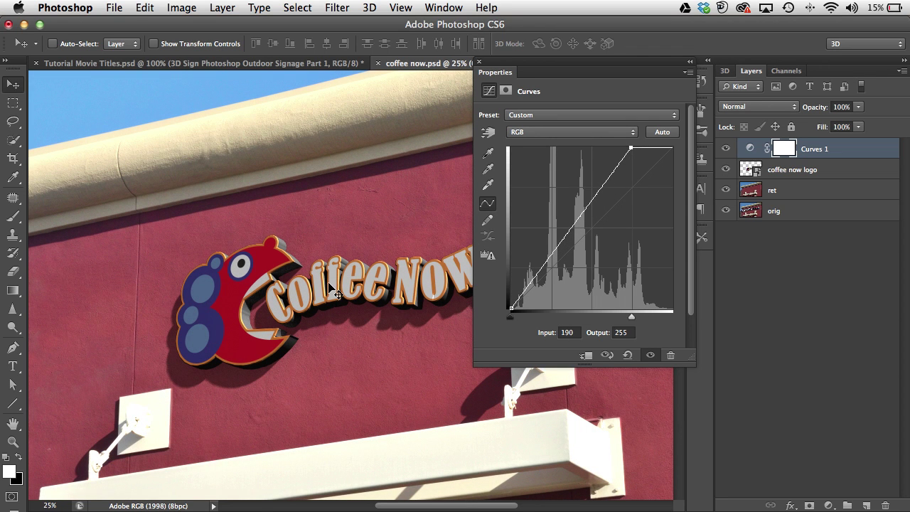
# Clip the Curves 1 adjustment to the coffee now logo layer so it affects only the sign.
pyautogui.rightClick(742, 146)
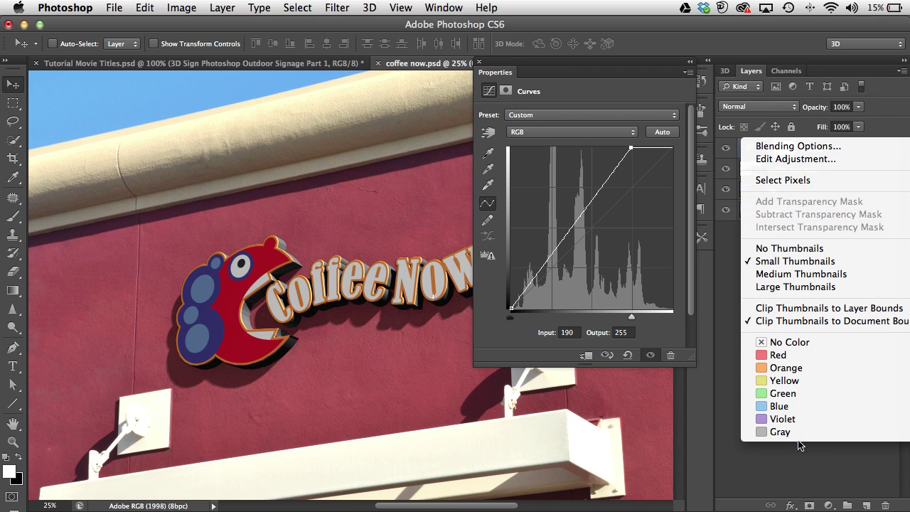
pyautogui.click(804, 467)
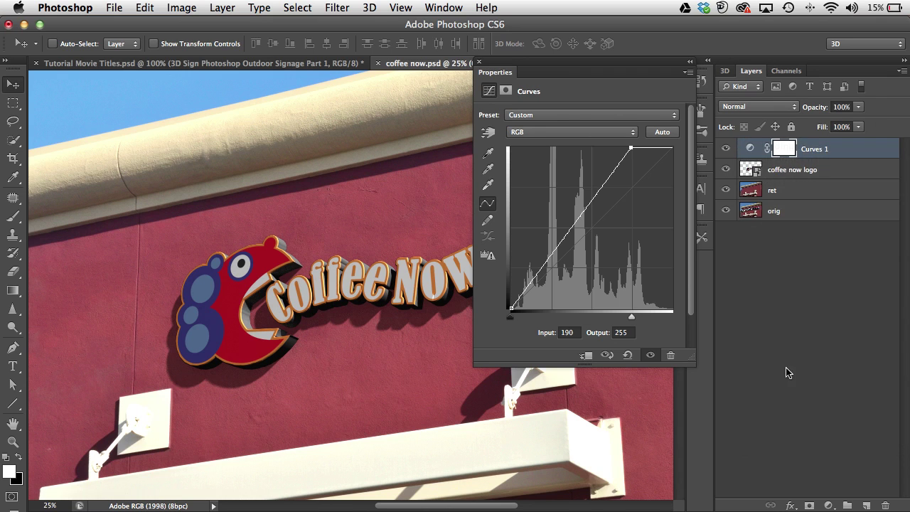
pyautogui.rightClick(807, 146)
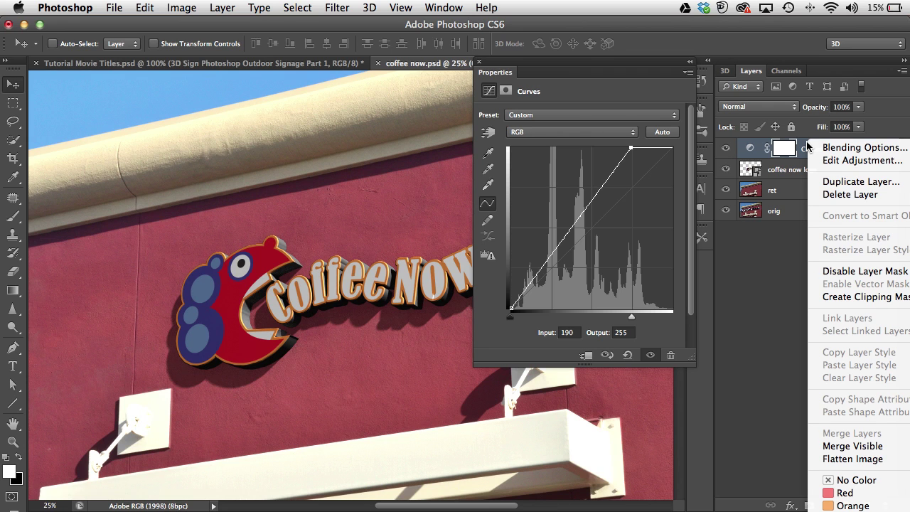
pyautogui.click(836, 297)
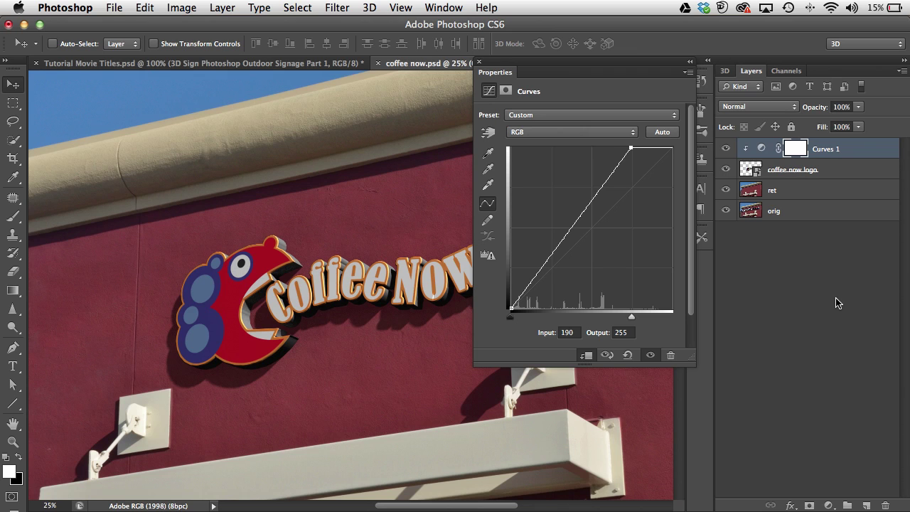
# Compare the logo with and without Curves 1, and soften the brightening by setting the white point's input to 205.
pyautogui.click(726, 151)
pyautogui.click(726, 151)
pyautogui.click(726, 149)
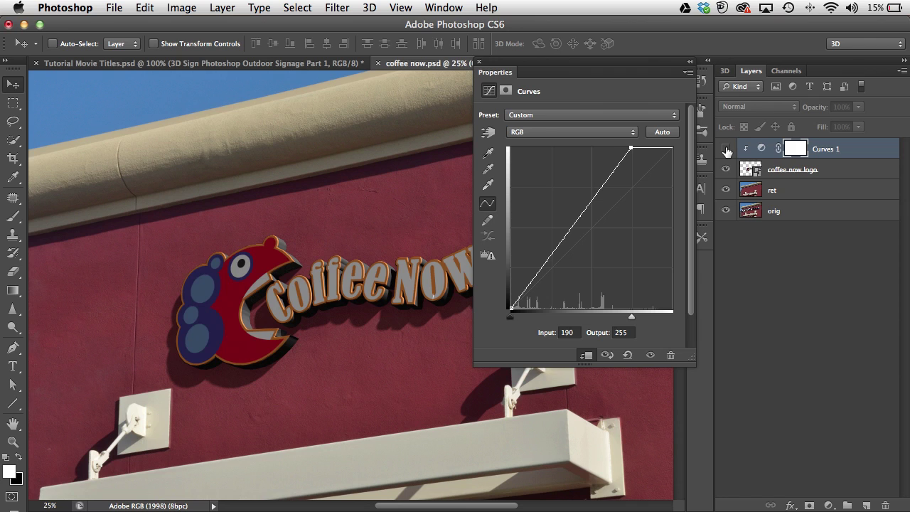
pyautogui.click(726, 151)
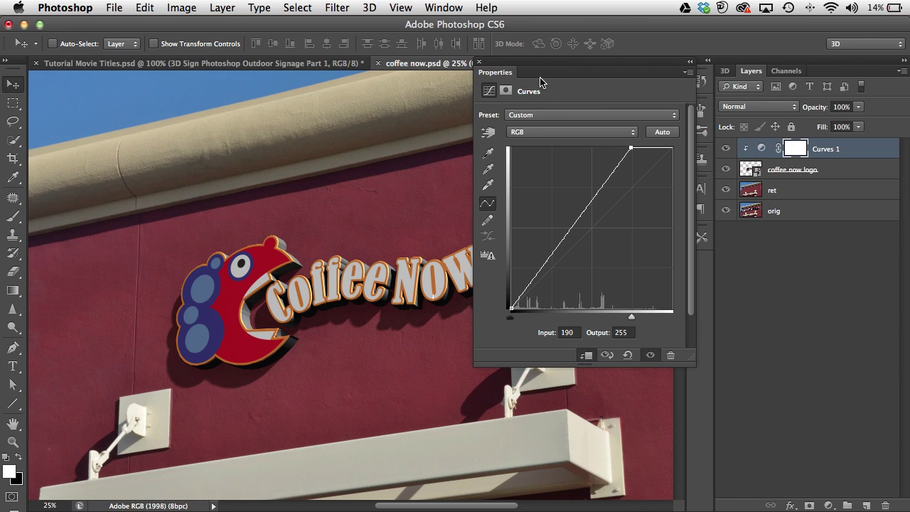
pyautogui.moveTo(630, 149); pyautogui.dragTo(642, 147)
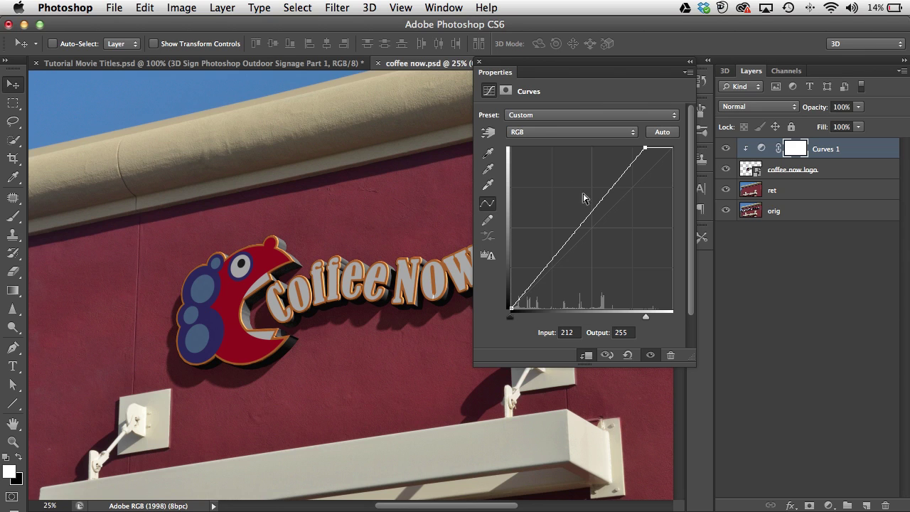
pyautogui.moveTo(643, 148); pyautogui.dragTo(640, 146)
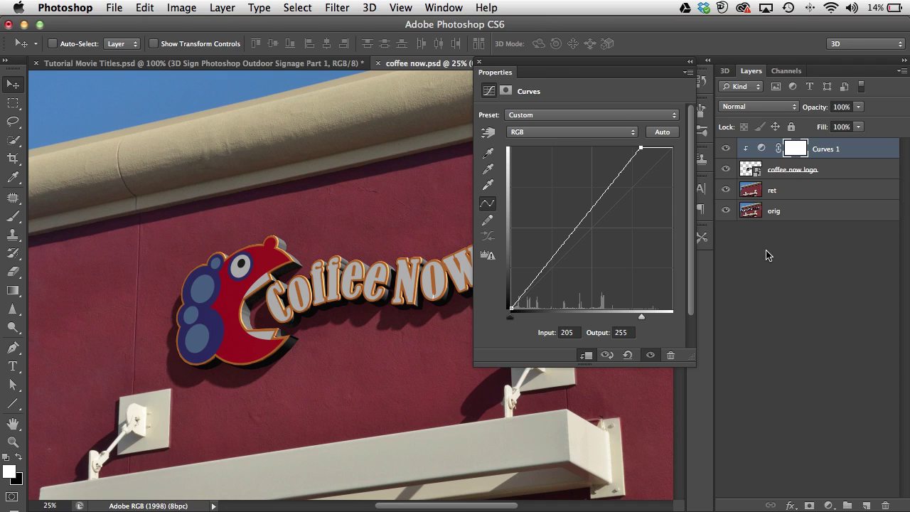
# Add a Hue/Saturation adjustment layer directly above the ret layer, in Normal mode at 100% opacity and without a clipping mask.
pyautogui.click(479, 65)
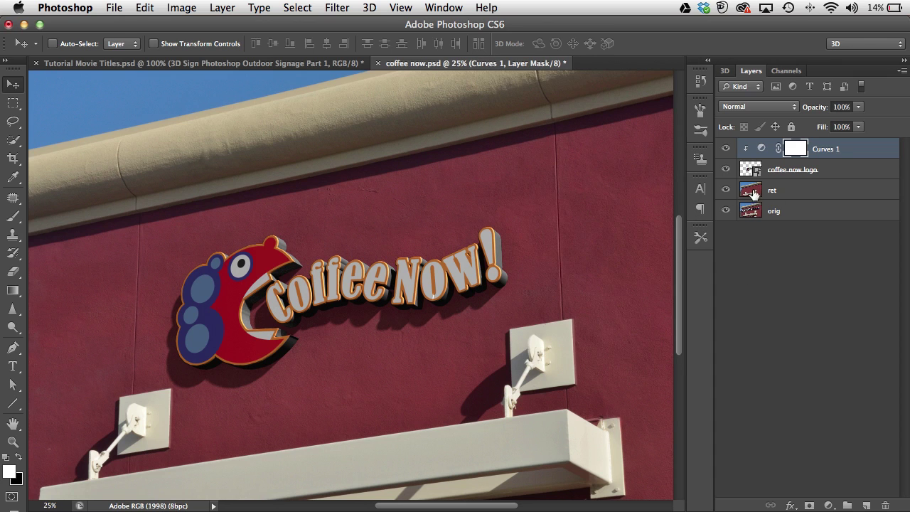
pyautogui.click(809, 195)
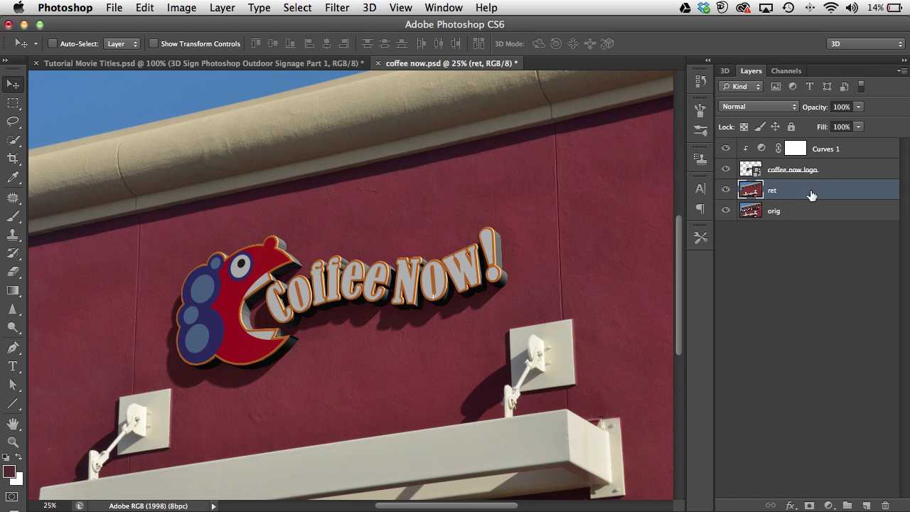
pyautogui.click(222, 8)
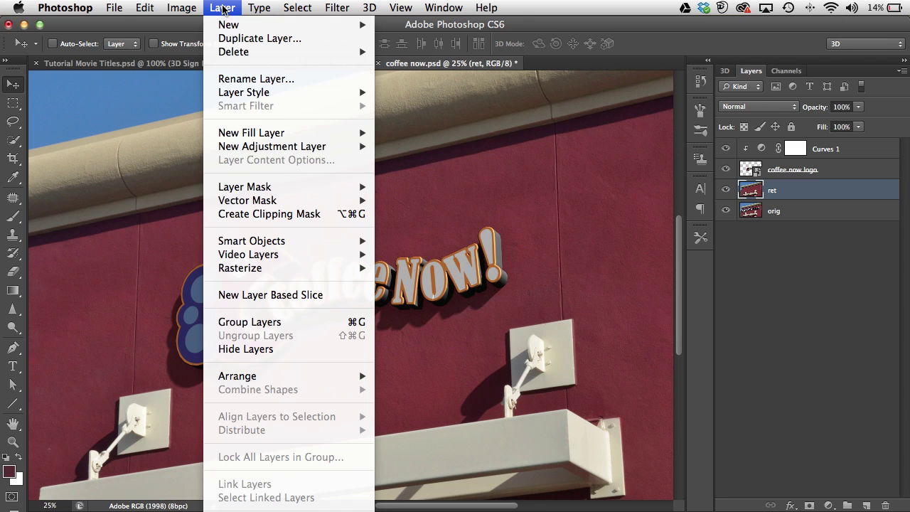
pyautogui.moveTo(266, 150)
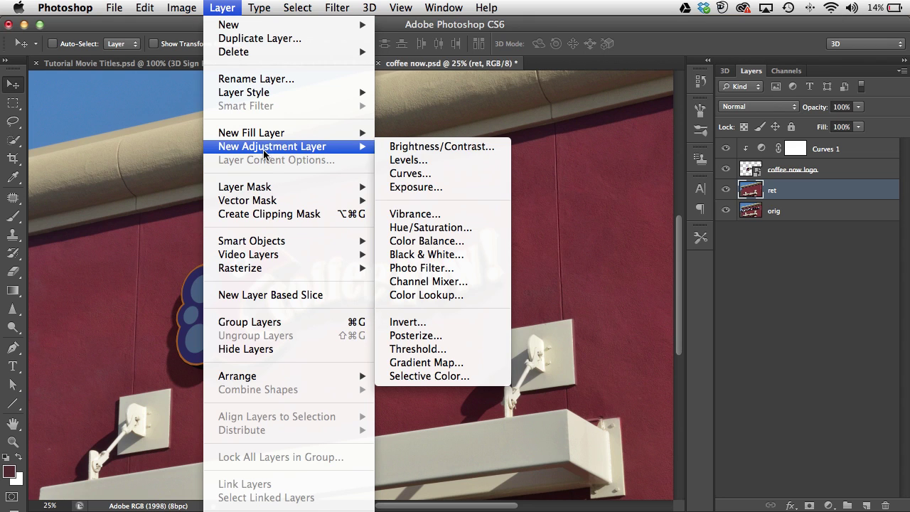
pyautogui.click(421, 229)
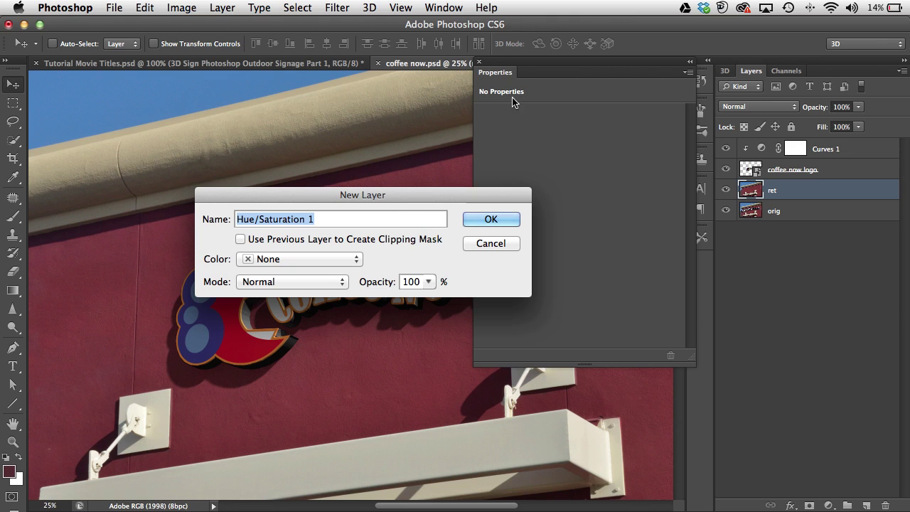
pyautogui.moveTo(426, 191); pyautogui.dragTo(757, 279)
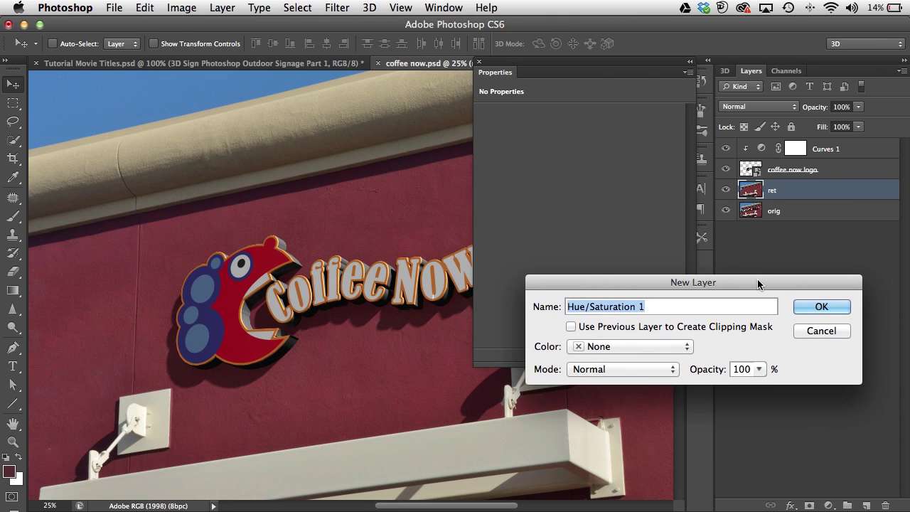
pyautogui.press('BackSpace')
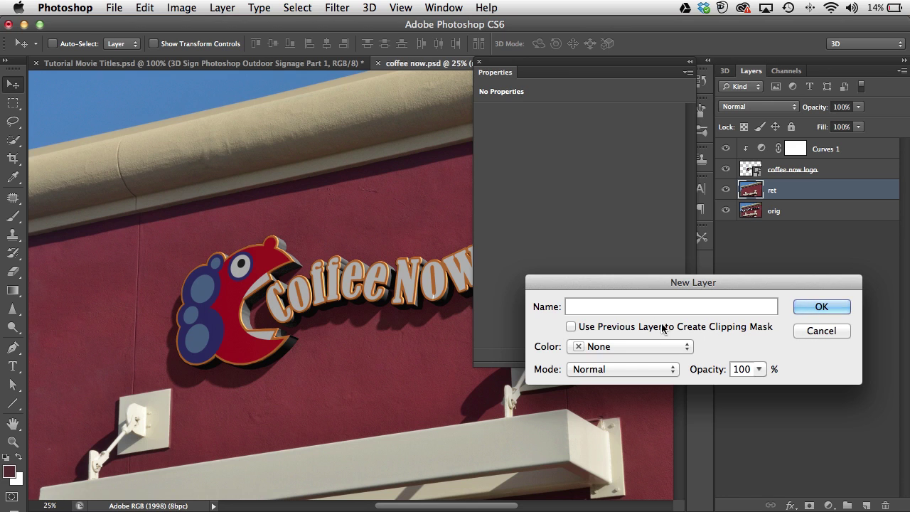
pyautogui.press('Return')
# Target the Reds range in the Hue/Saturation adjustment and sample the maroon wall to center the range on its color.
pyautogui.moveTo(443, 396); pyautogui.dragTo(345, 376)
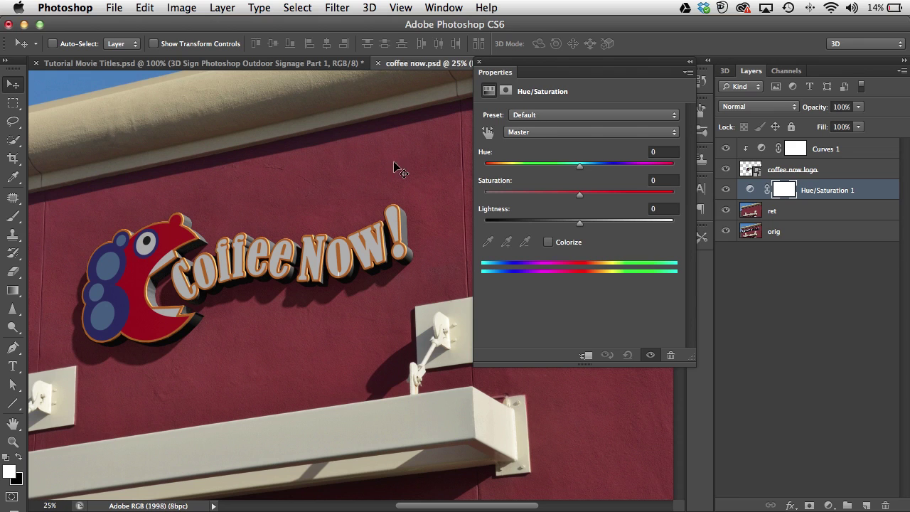
pyautogui.click(529, 132)
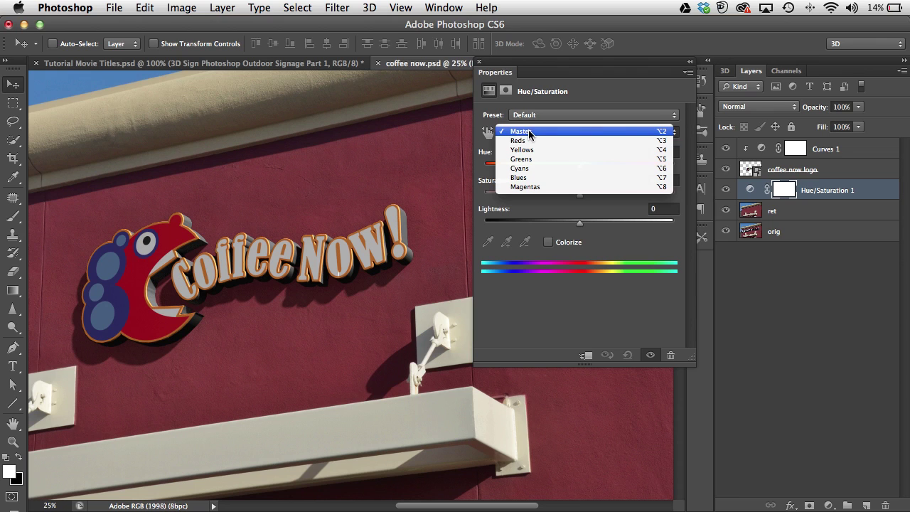
pyautogui.click(516, 142)
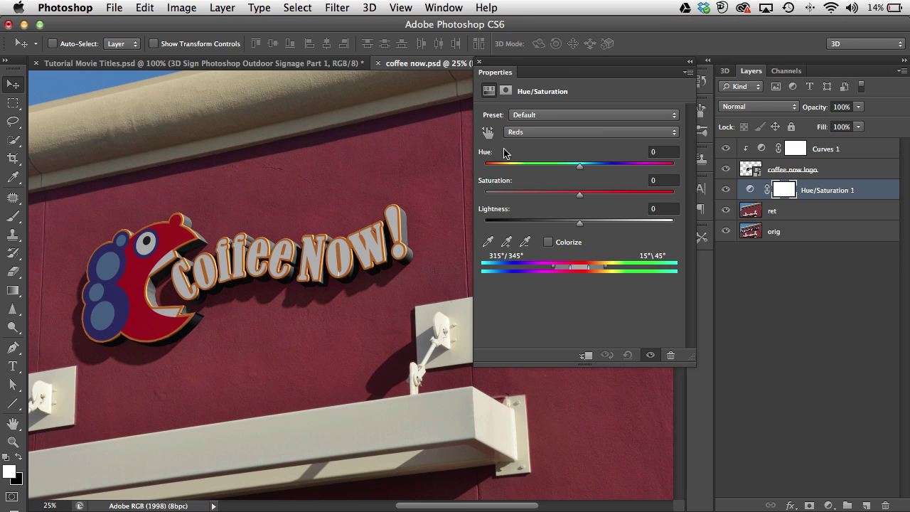
pyautogui.click(488, 244)
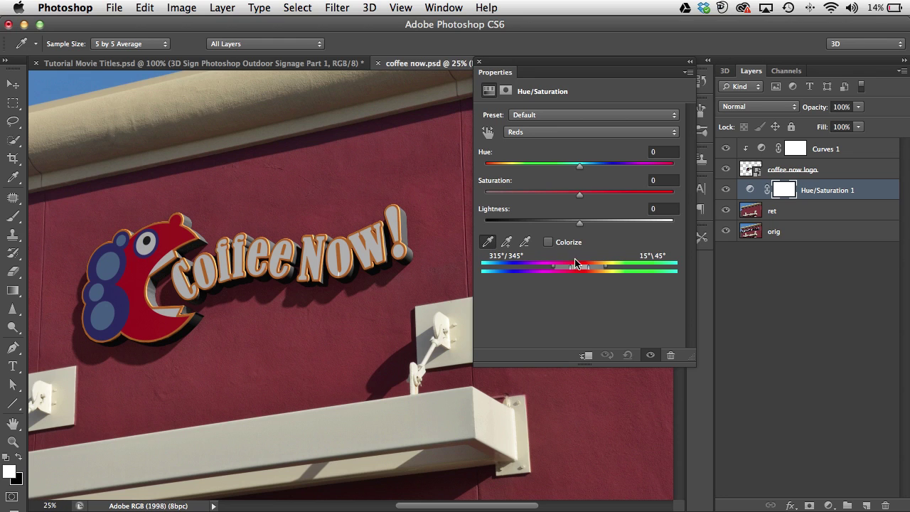
pyautogui.click(306, 195)
# Recolor the wall blue by setting the Reds hue to -134, and raise the lightness slightly.
pyautogui.moveTo(579, 168); pyautogui.dragTo(504, 172)
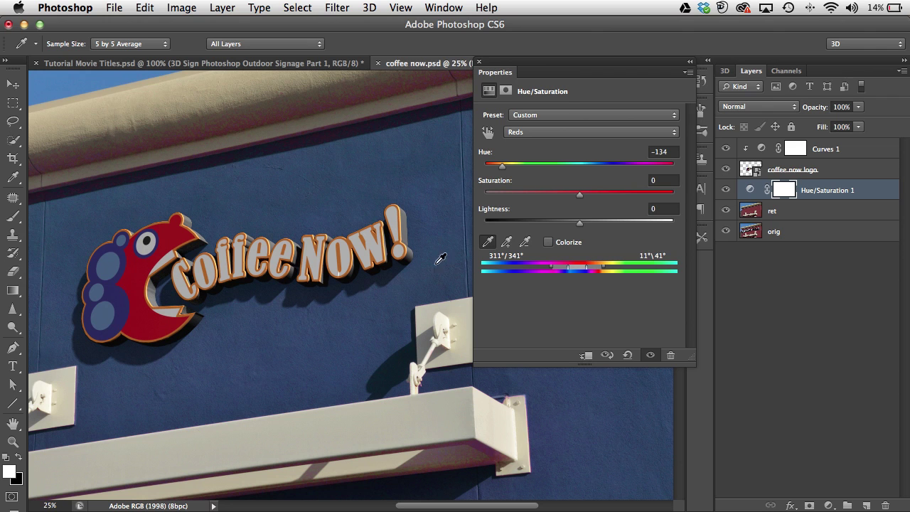
pyautogui.moveTo(579, 222); pyautogui.dragTo(585, 225)
pyautogui.click(479, 62)
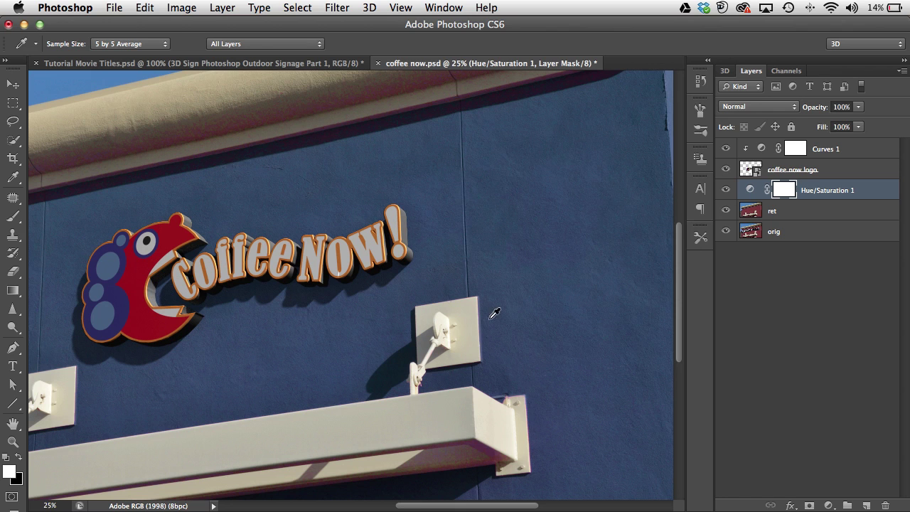
pyautogui.moveTo(349, 365); pyautogui.dragTo(429, 350)
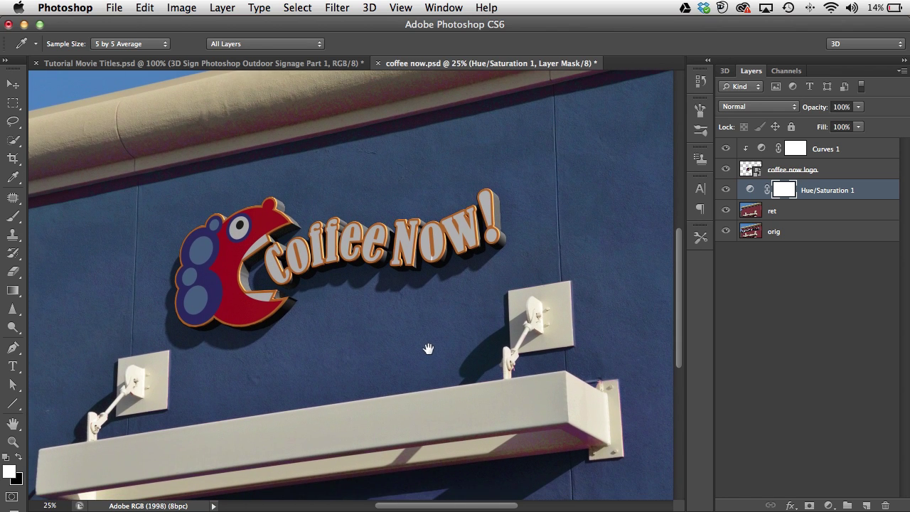